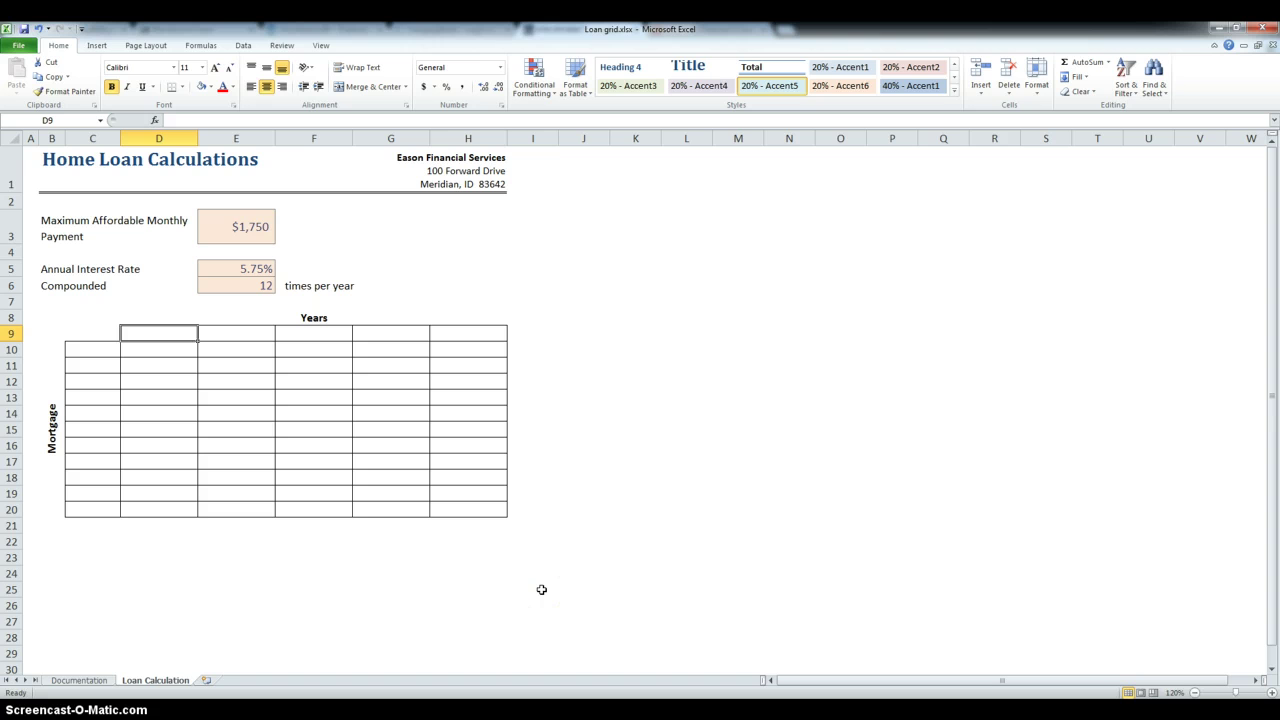
- Enter 15 and 20 as the first loan terms in D9:E9 and extend the five-year series through H9
left_click(172, 333)
type("15")
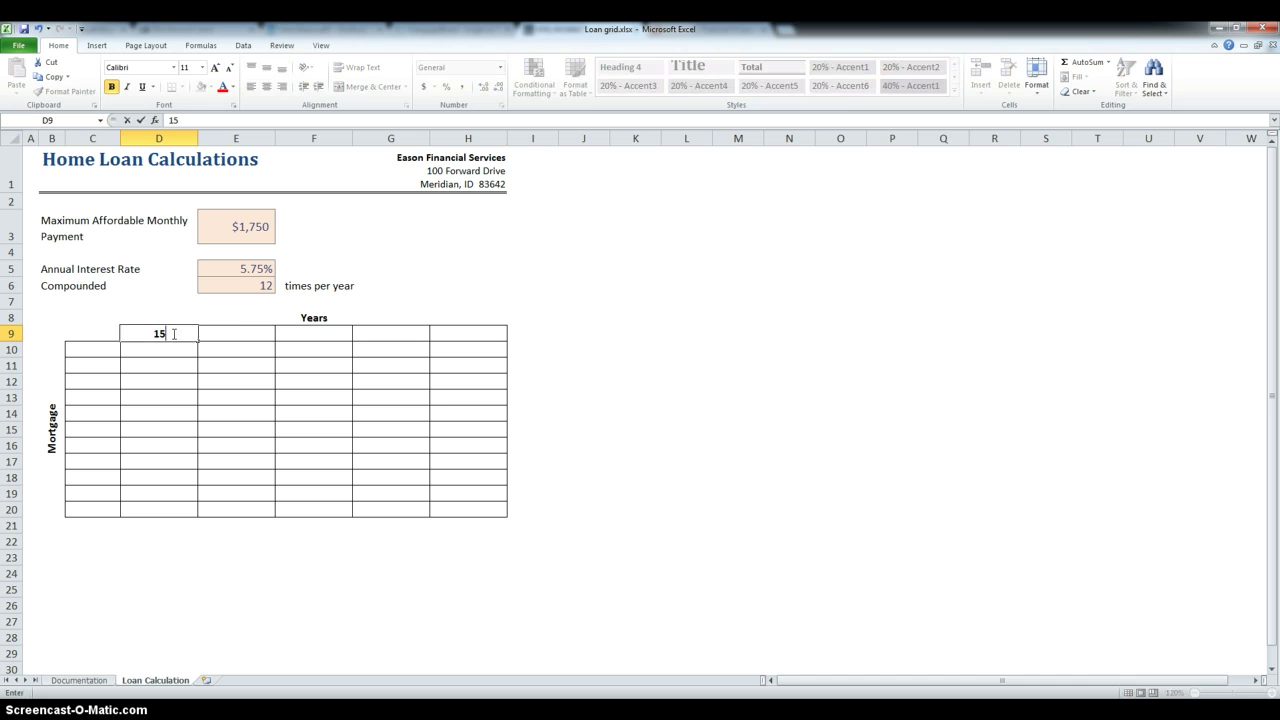
left_click(240, 331)
type("20")
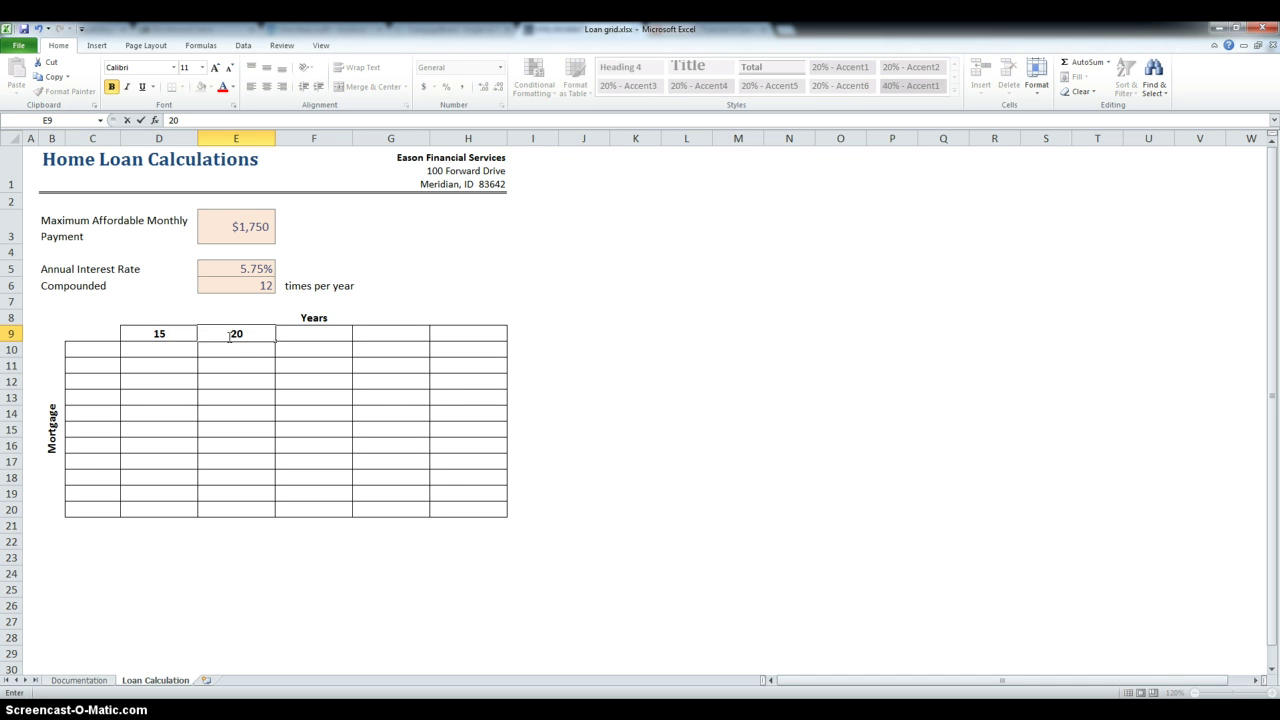
left_click_drag(158, 333, 493, 340)
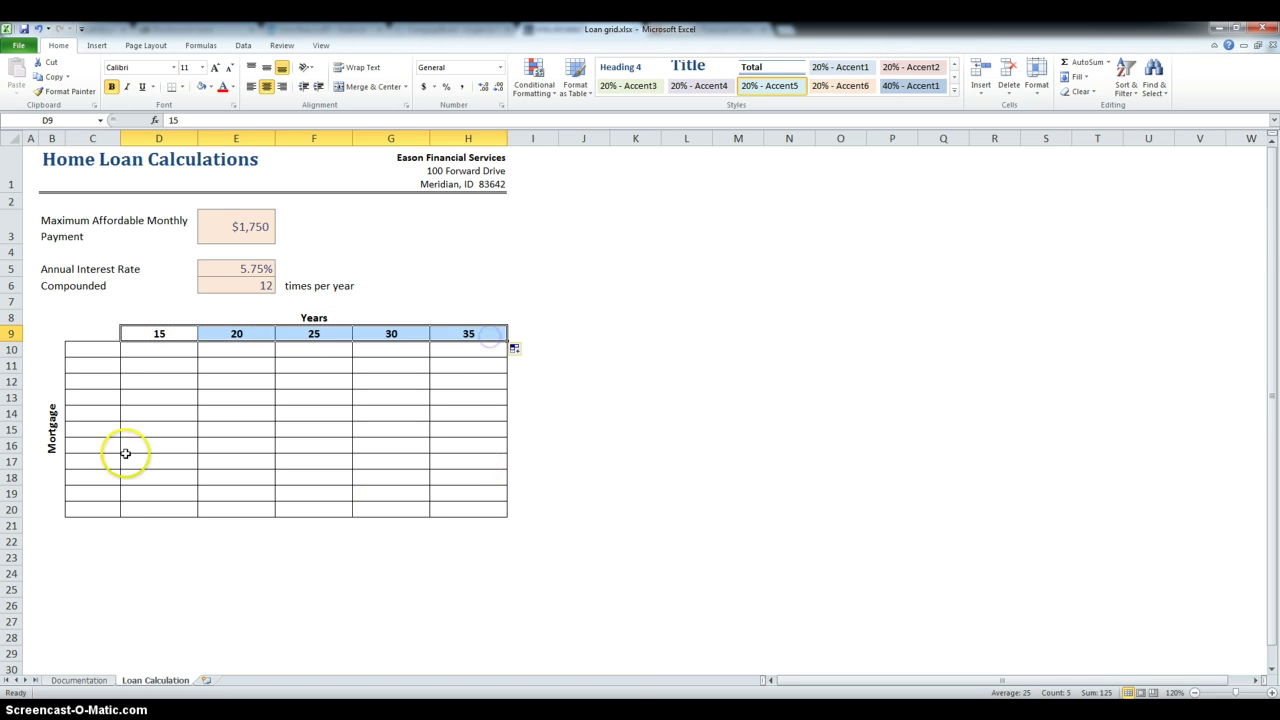
- Enter mortgage amounts 250000 and 260000 in C10:C11 and extend the series down to C20
left_click(89, 347)
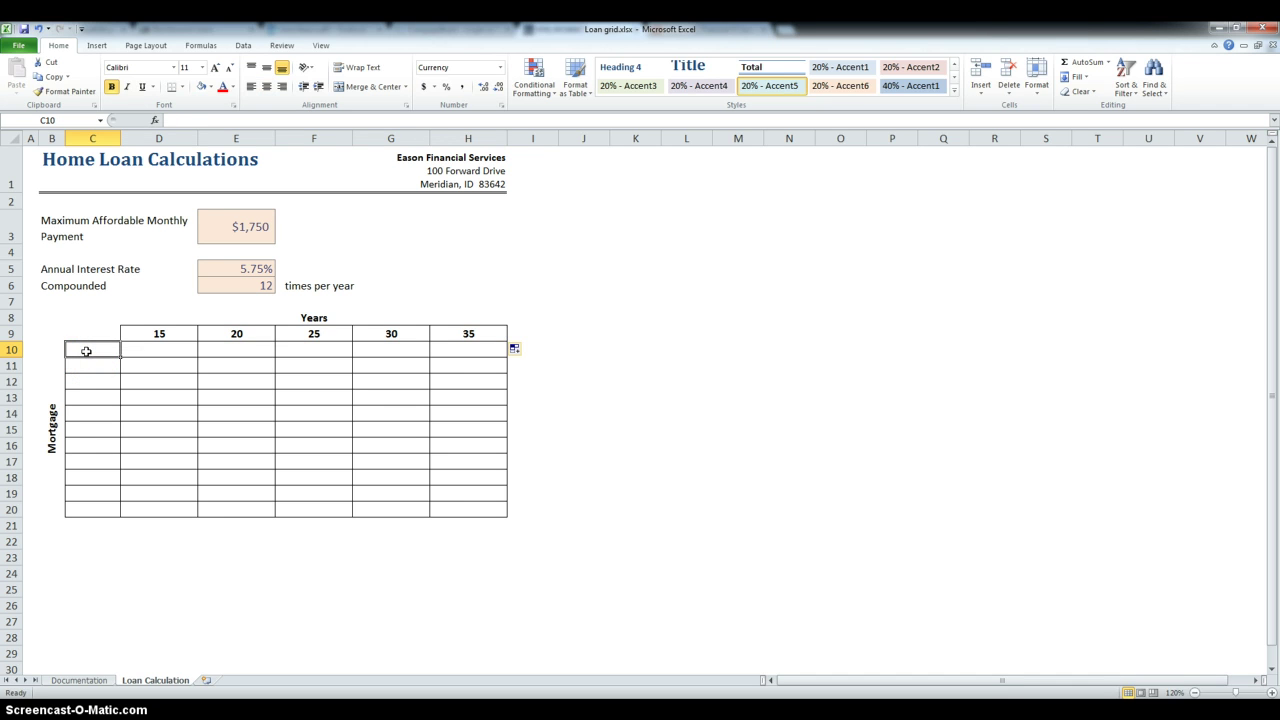
type("250000")
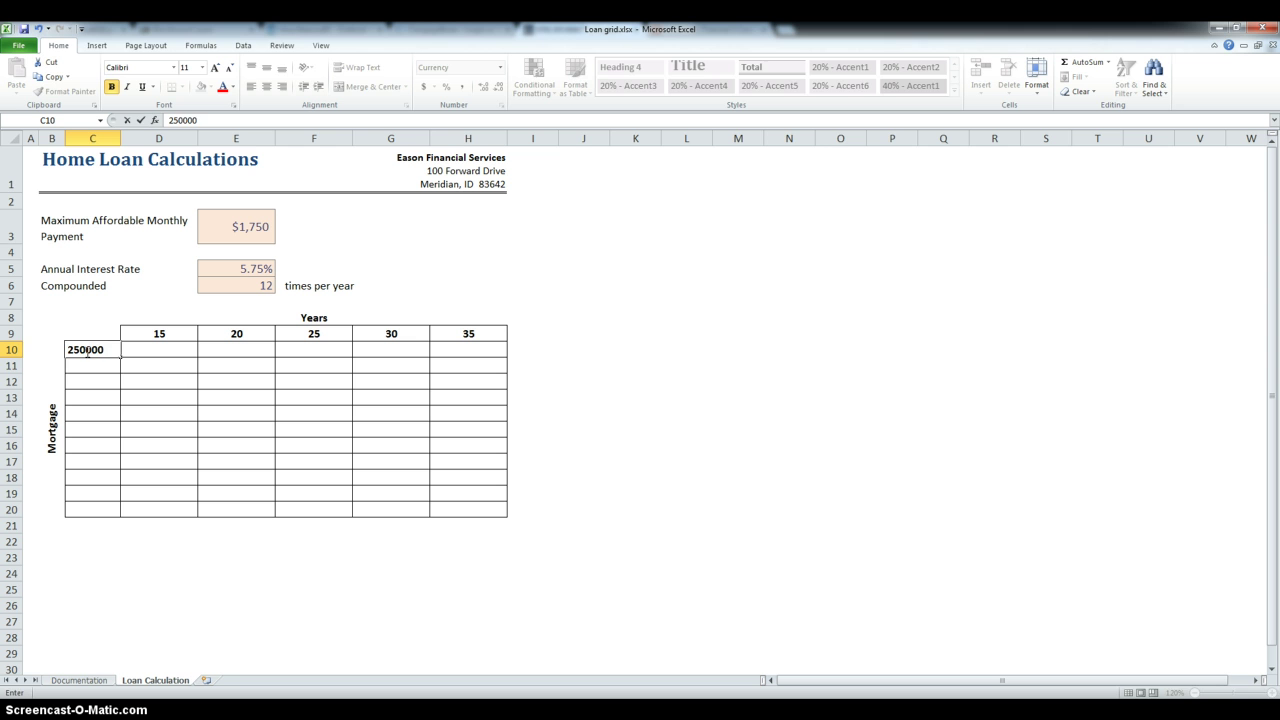
key("Return")
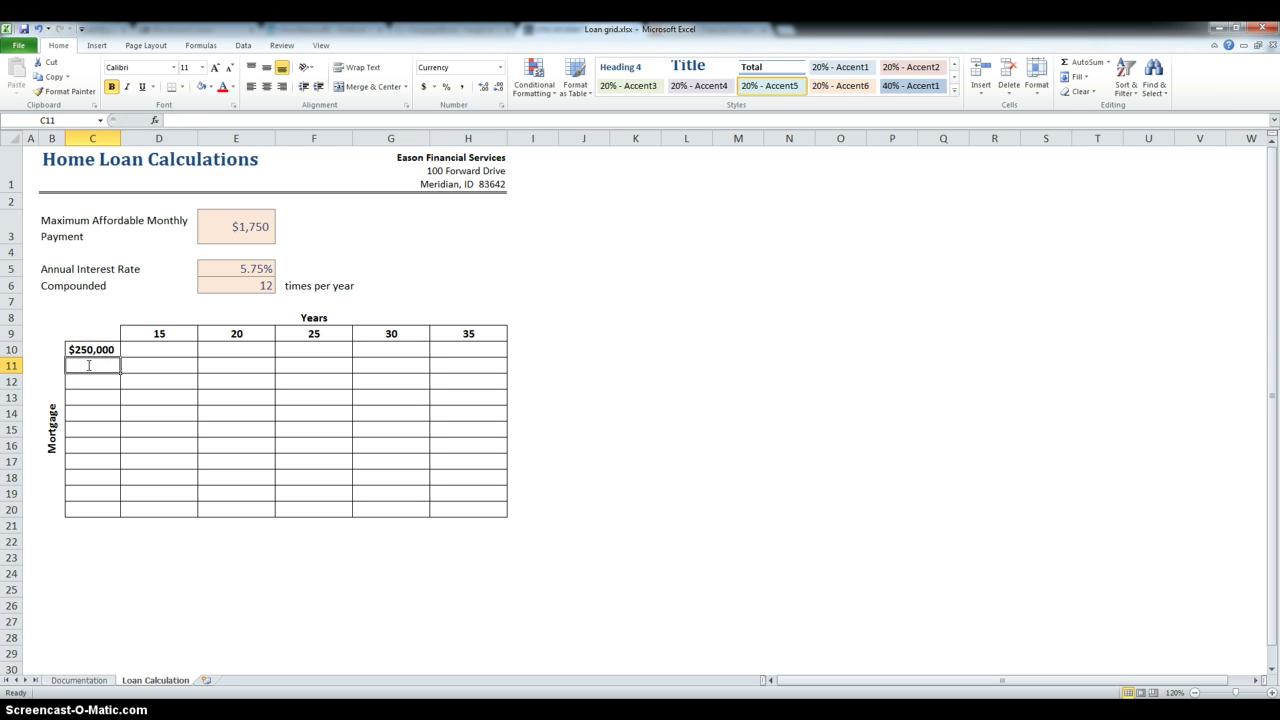
type("260000")
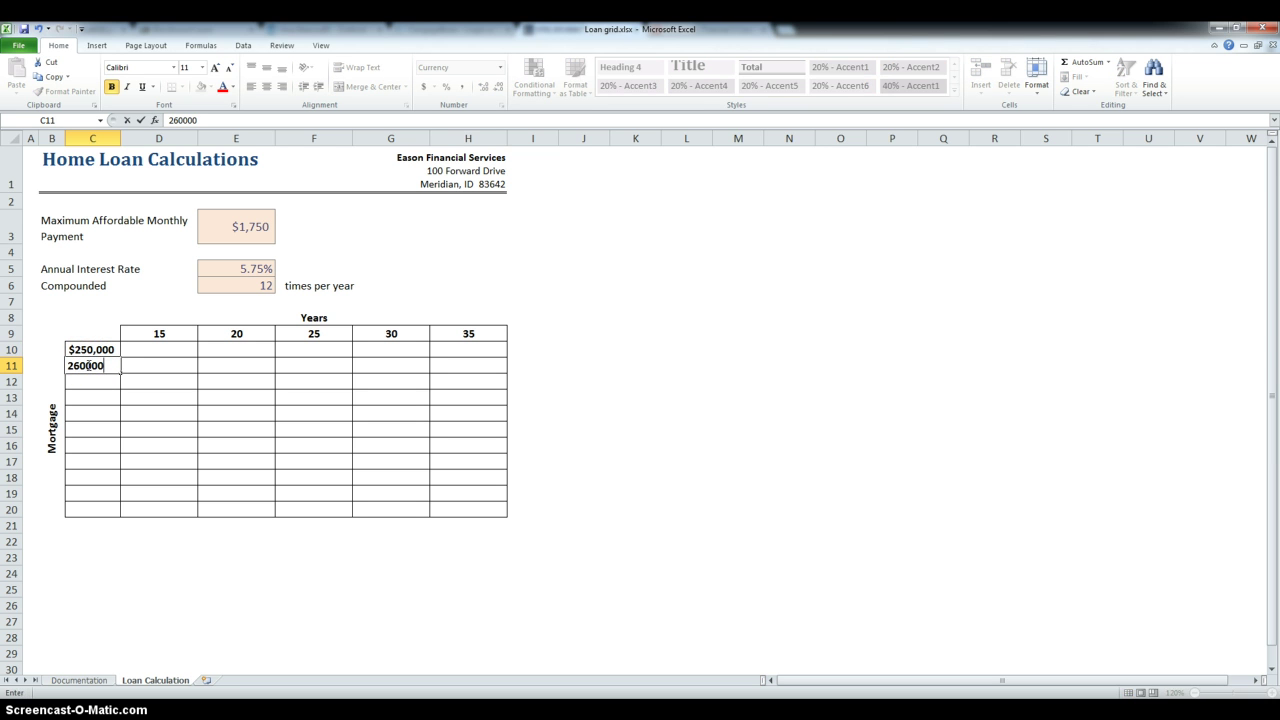
left_click_drag(85, 349, 104, 510)
left_click(574, 428)
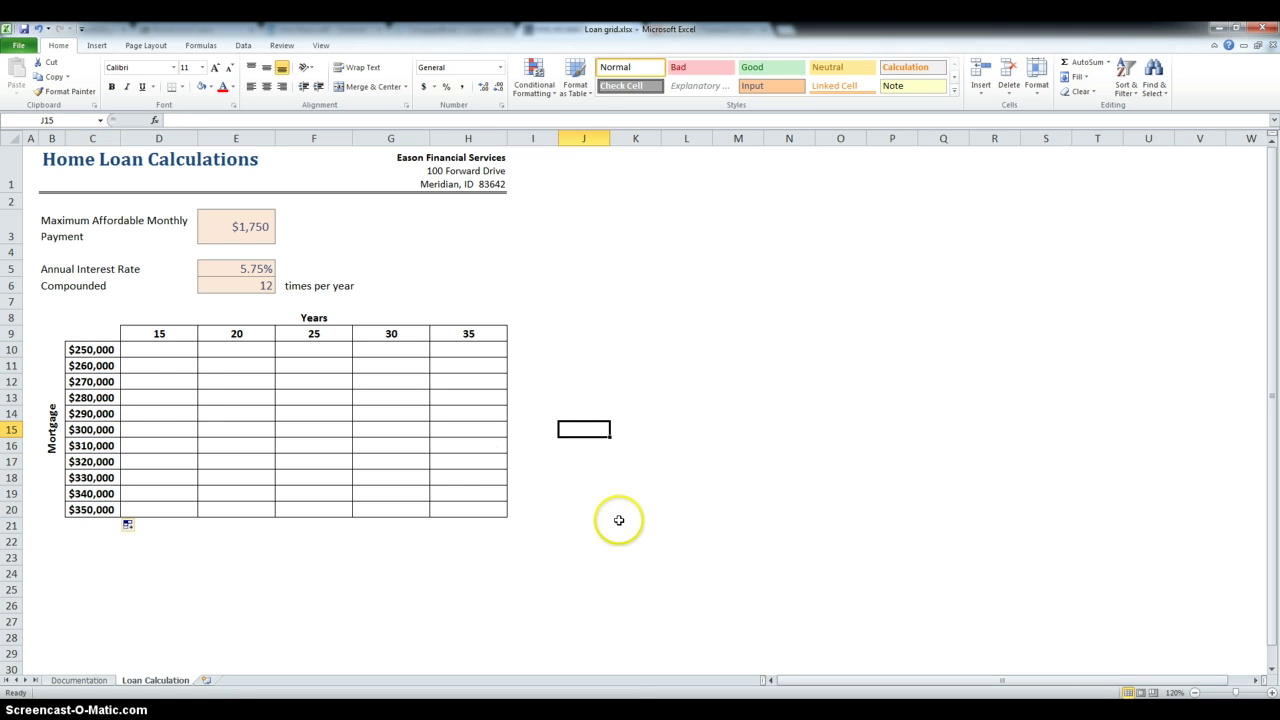
- Start a PMT function in D10 with Rate set to $E$5/$E$6, using absolute references
left_click(172, 352)
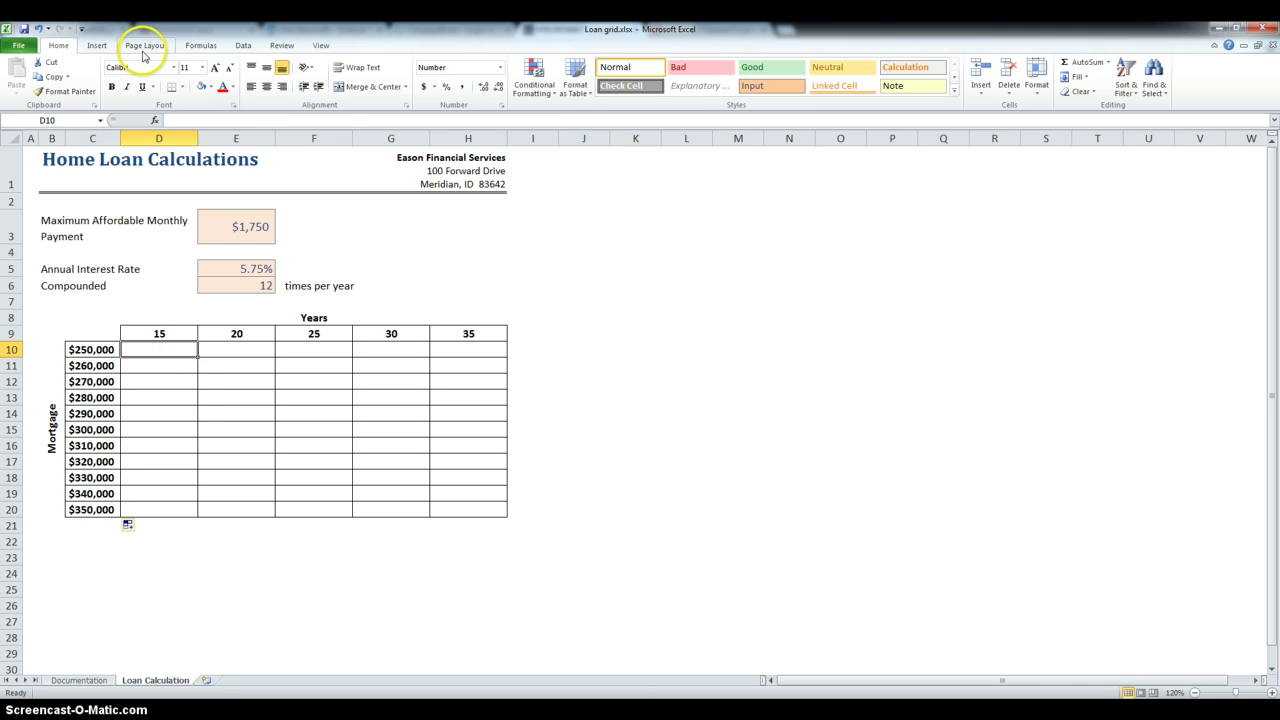
left_click(200, 46)
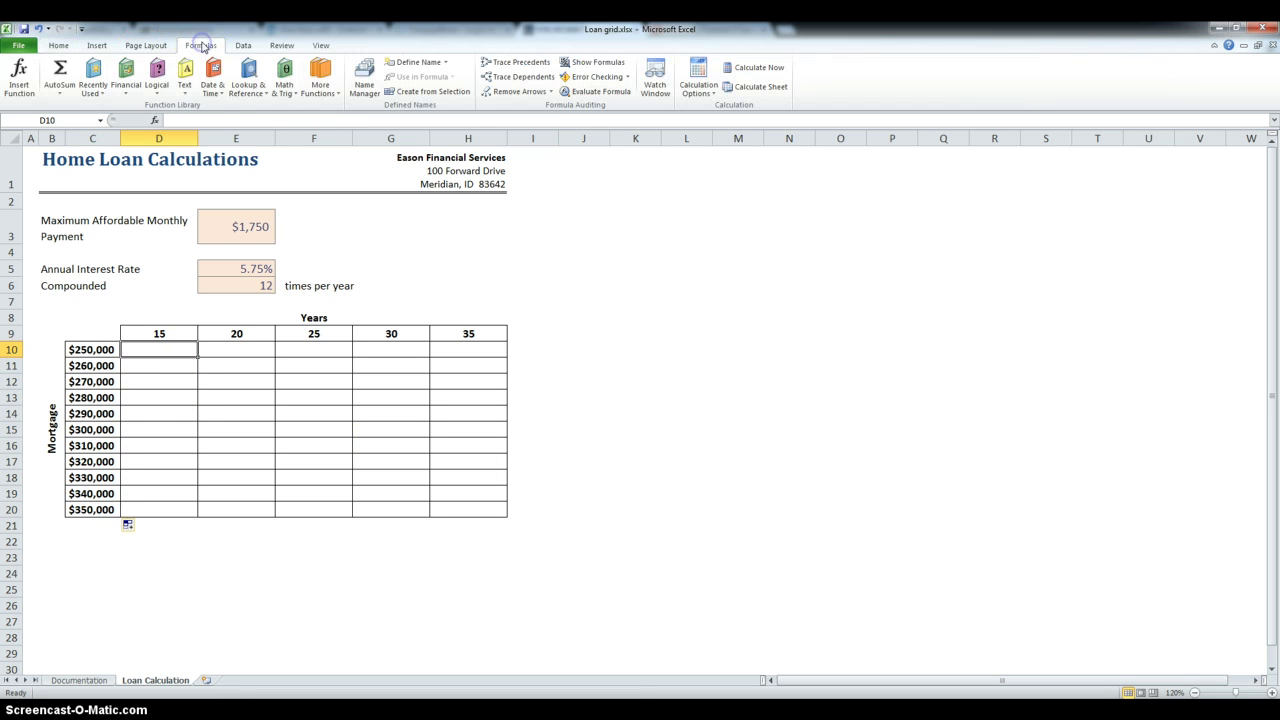
left_click(126, 75)
scroll(150, 290, "down", 6)
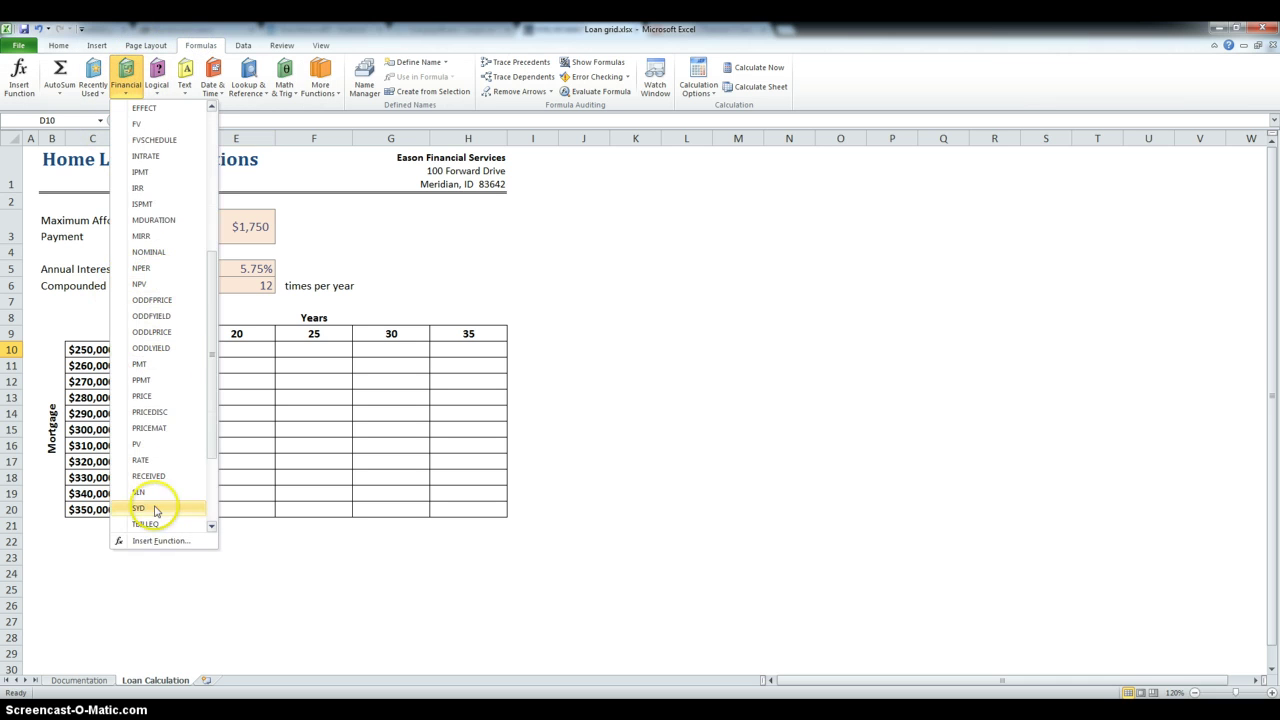
left_click(140, 363)
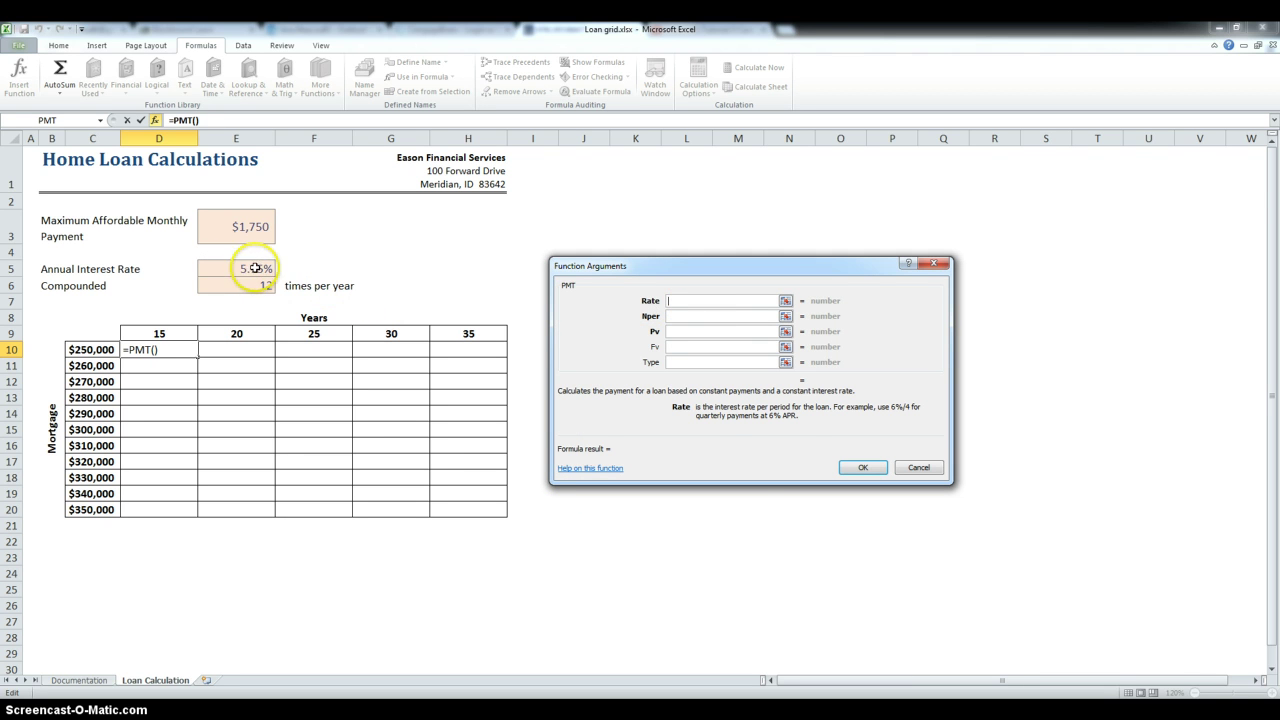
left_click(250, 268)
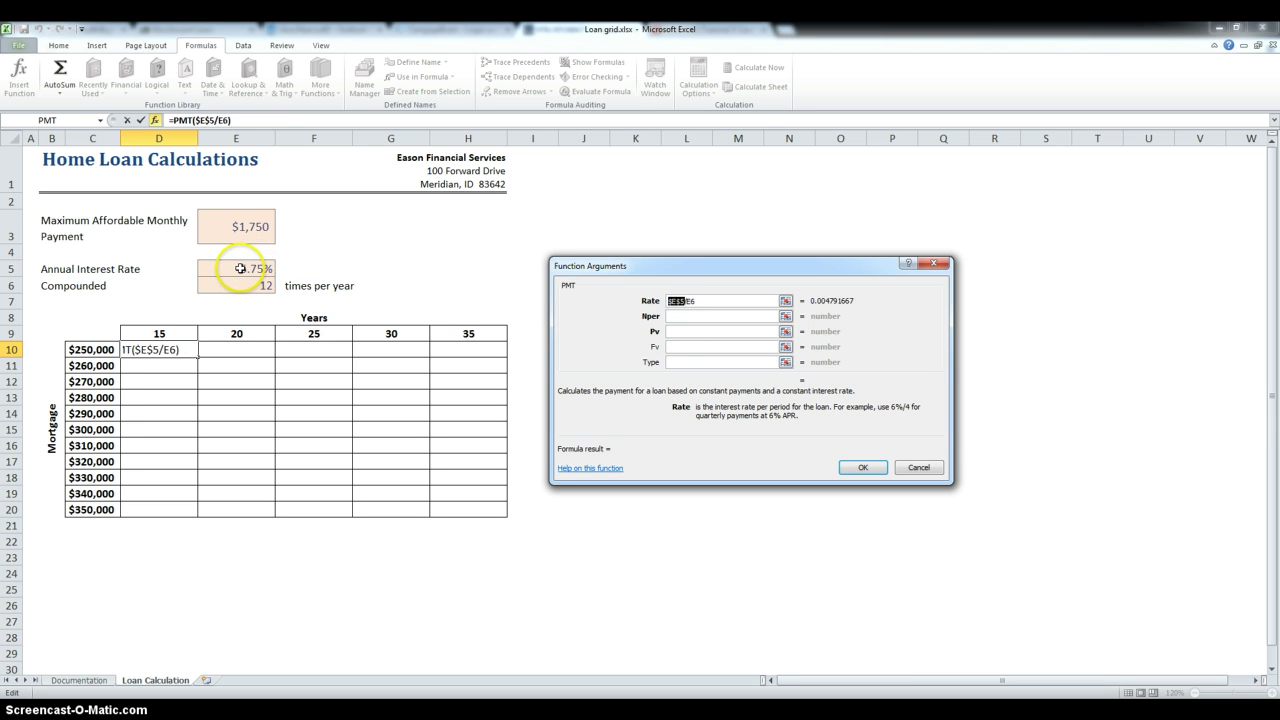
key("F4")
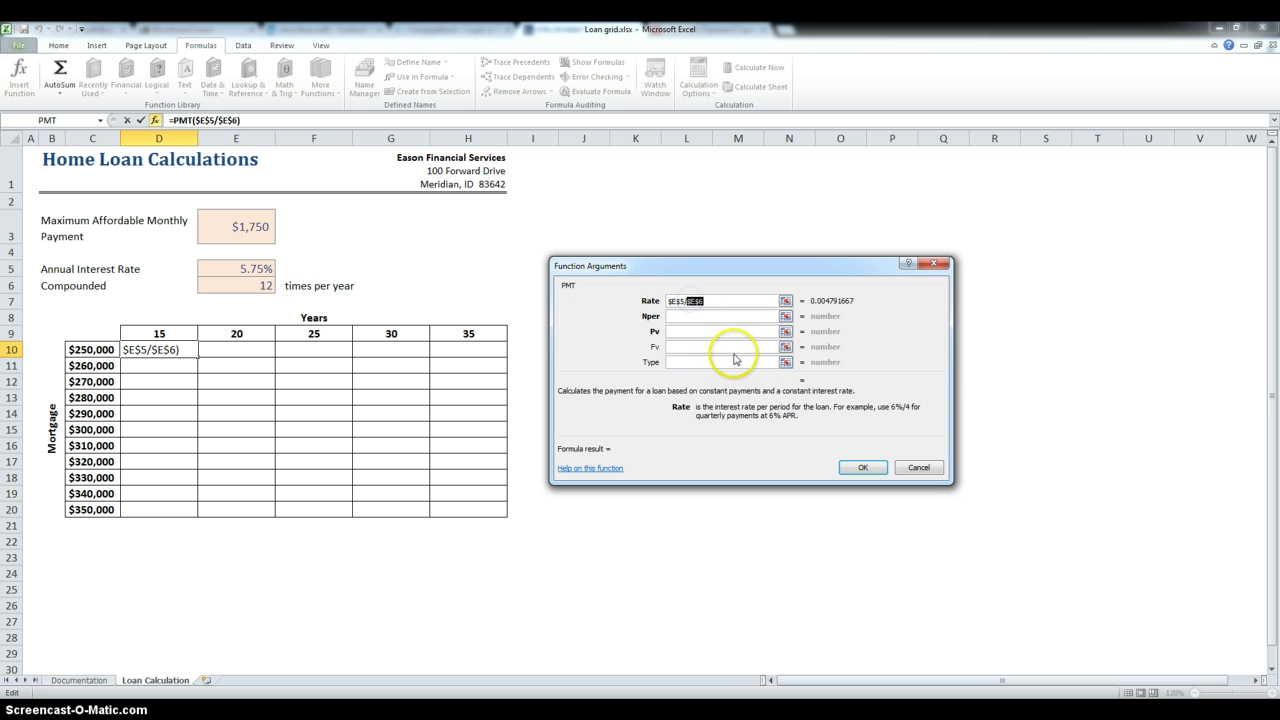
- Set the PMT function's Nper argument to D$9*$E$6, locking the years row and the compounding cell
left_click(694, 318)
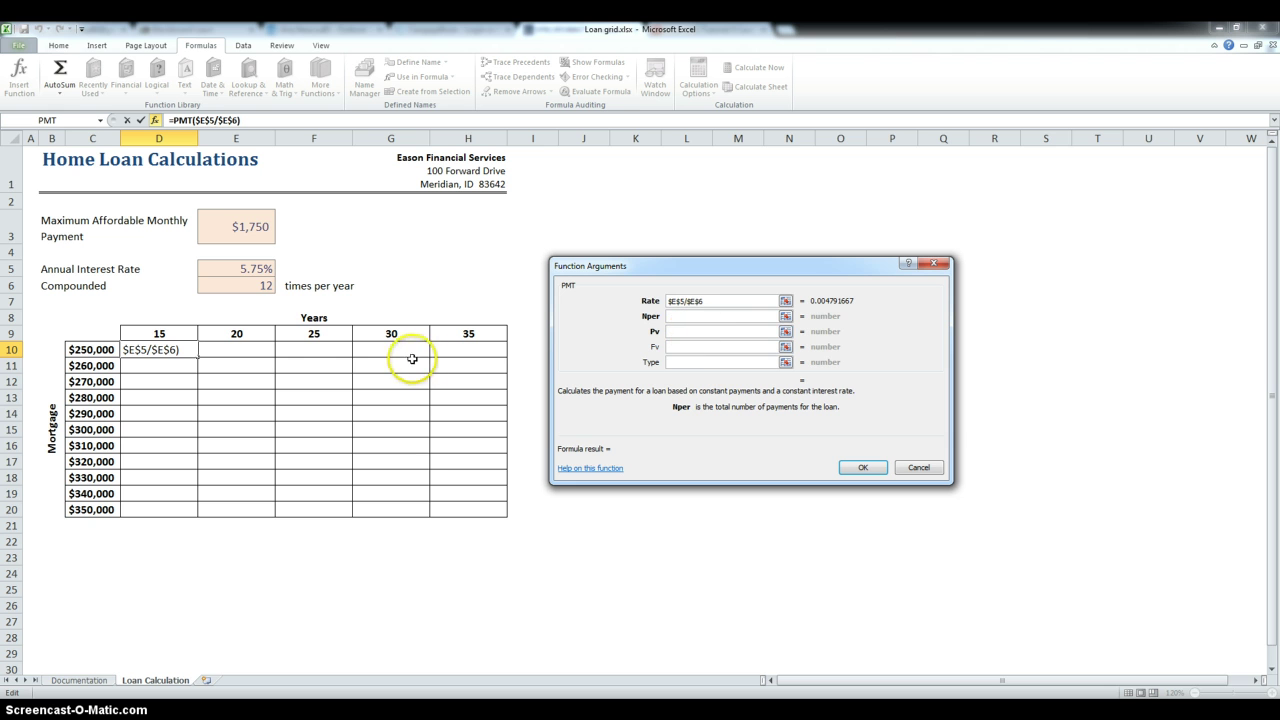
left_click(162, 334)
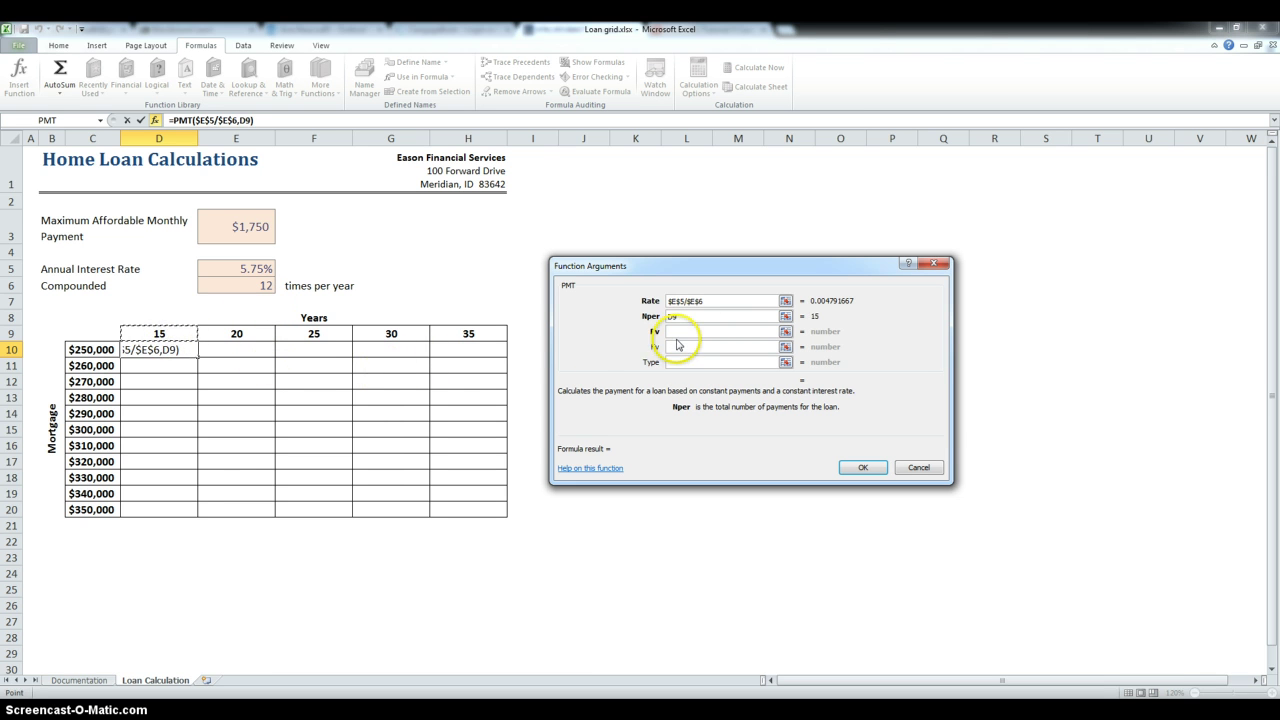
type("*")
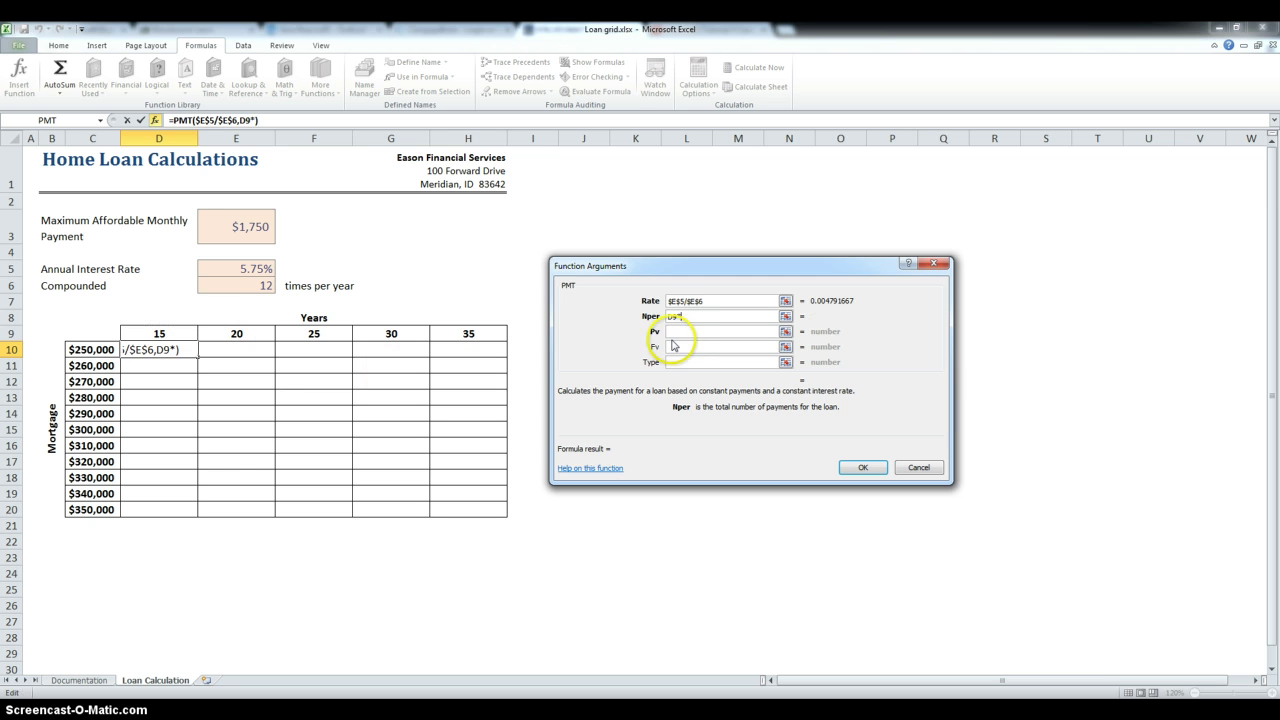
left_click(237, 285)
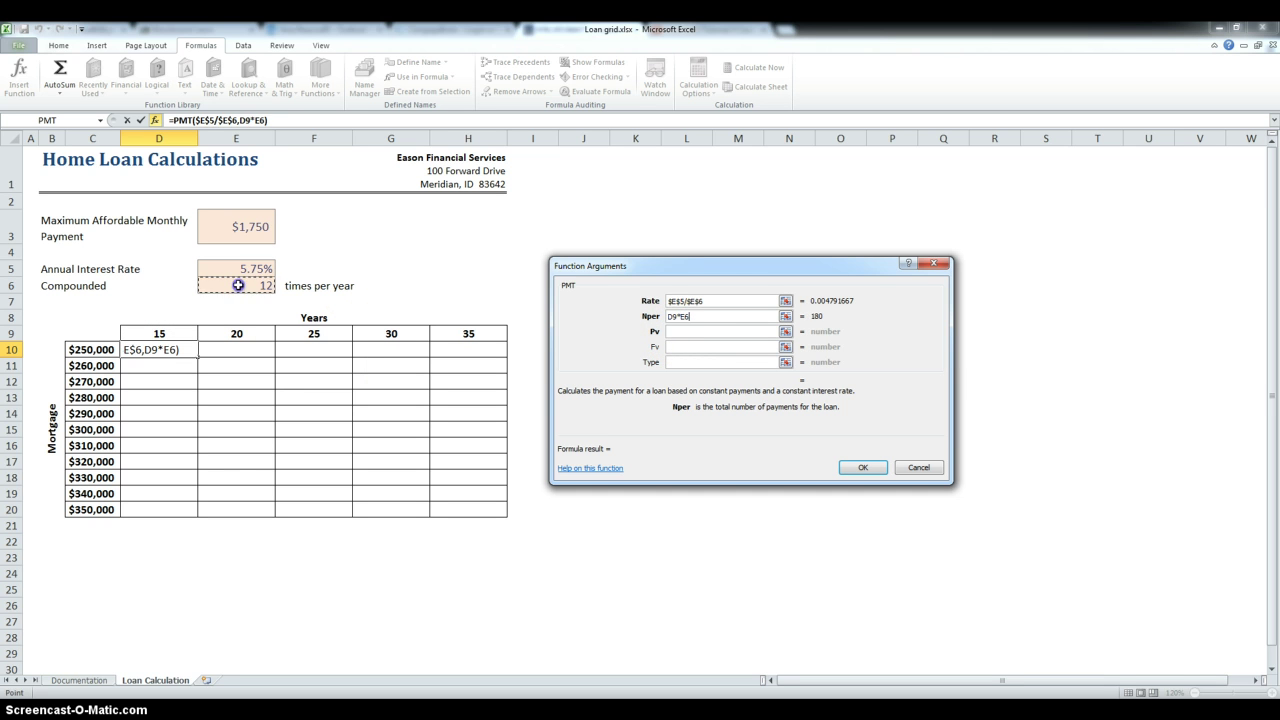
left_click(683, 316)
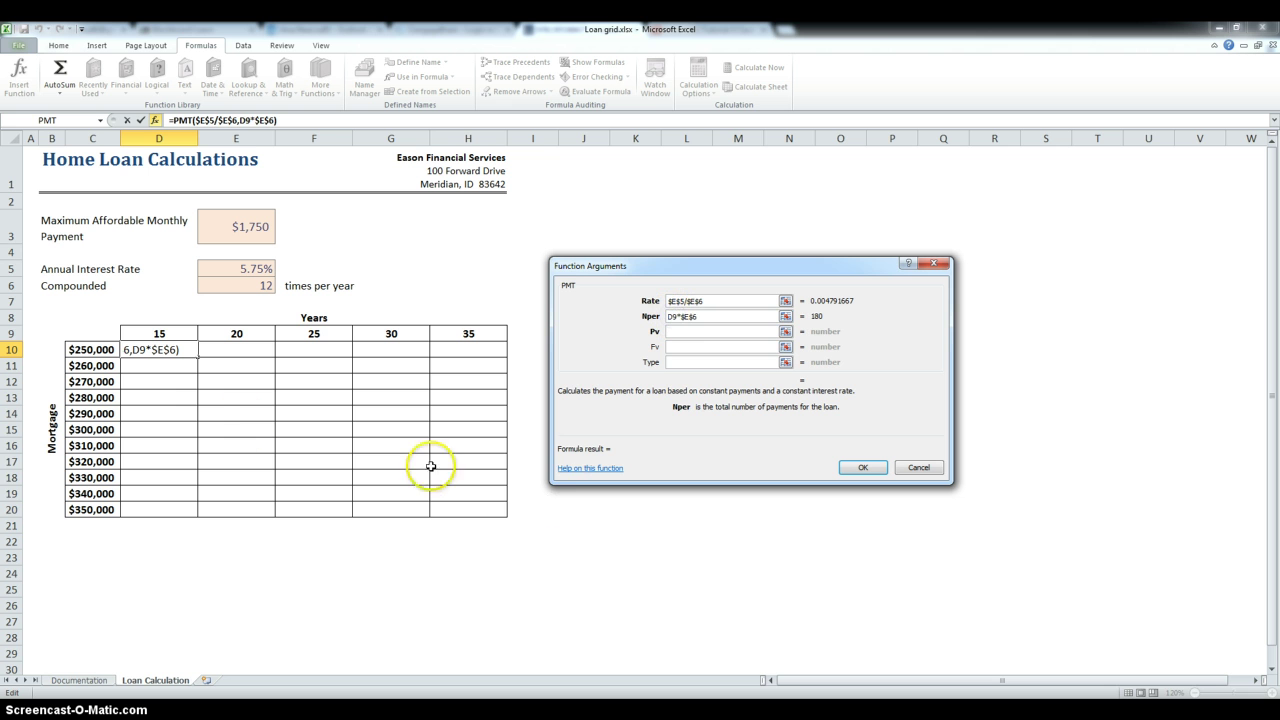
left_click(12, 333)
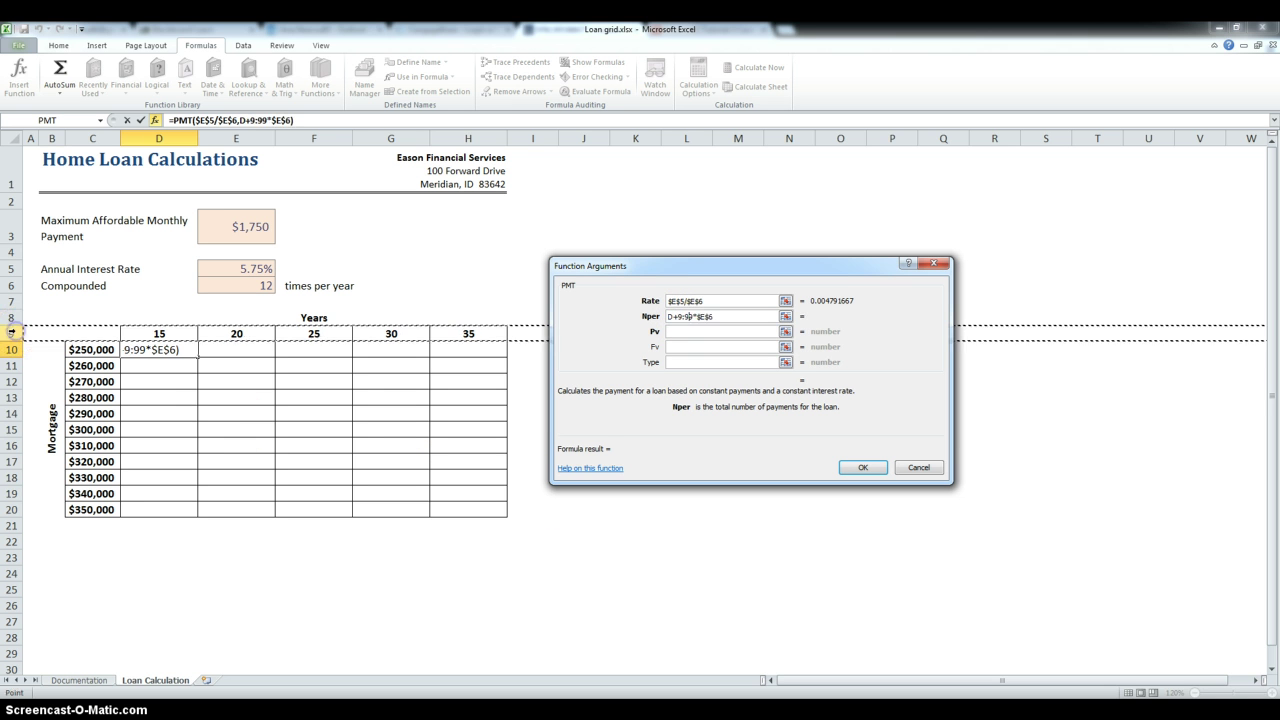
left_click(690, 316)
key("BackSpace")
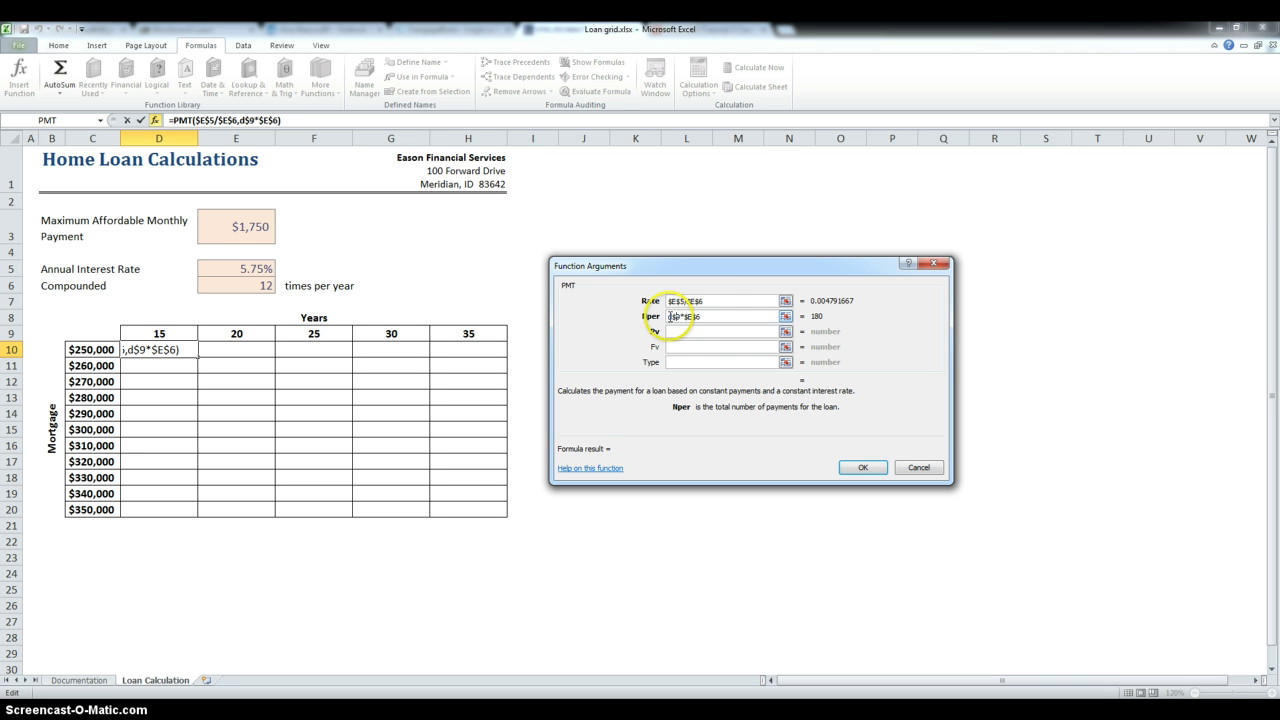
- Set the PMT function's Pv argument to $C10 and insert the formula into D10
left_click(683, 331)
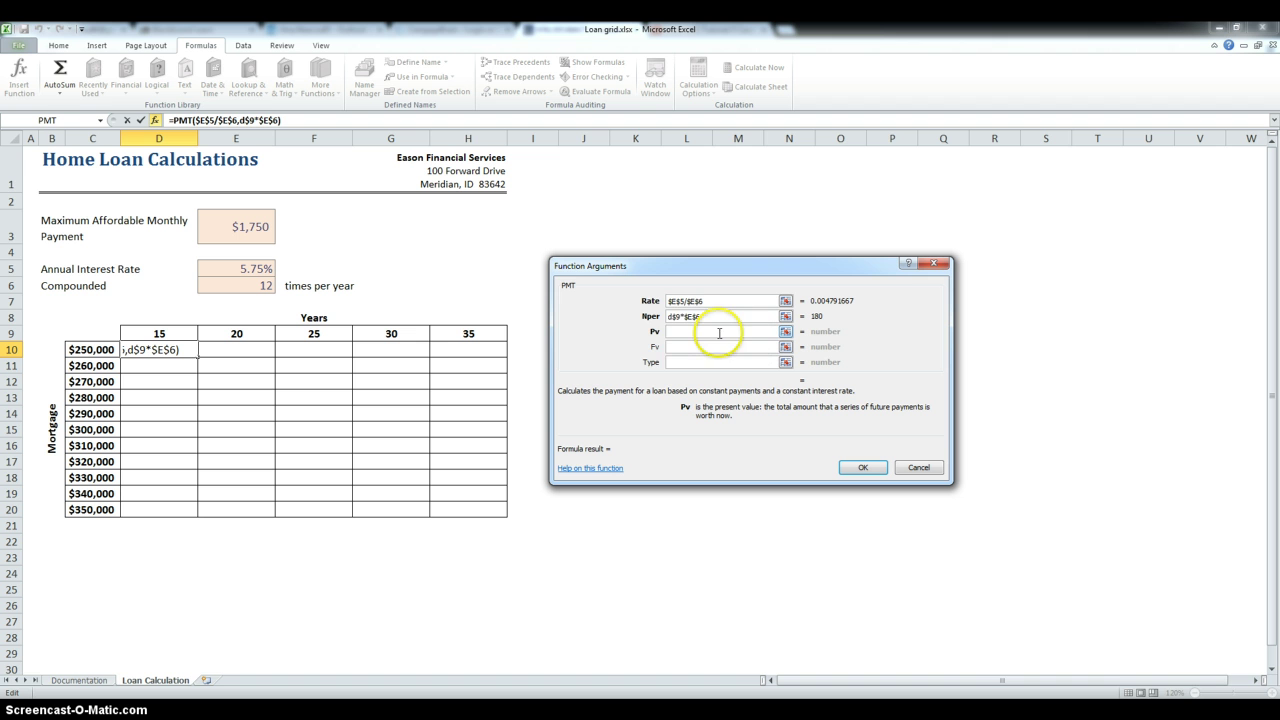
left_click(94, 350)
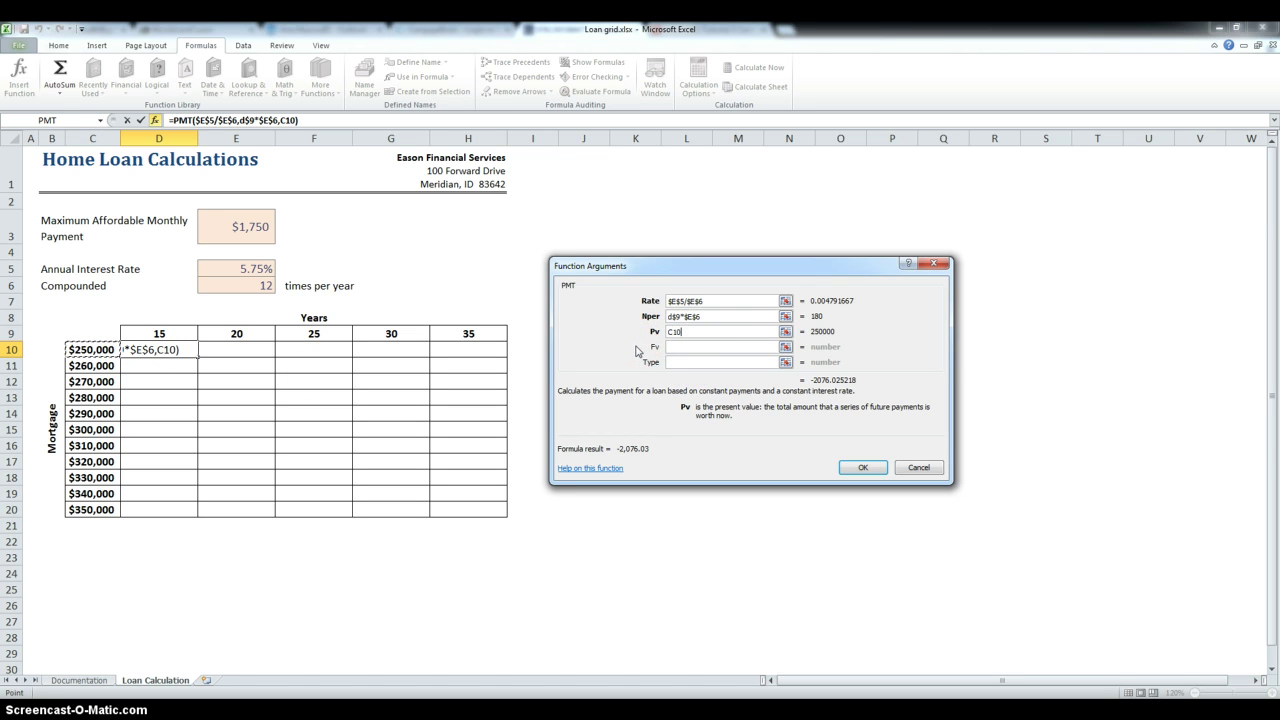
left_click(669, 331)
left_click(858, 466)
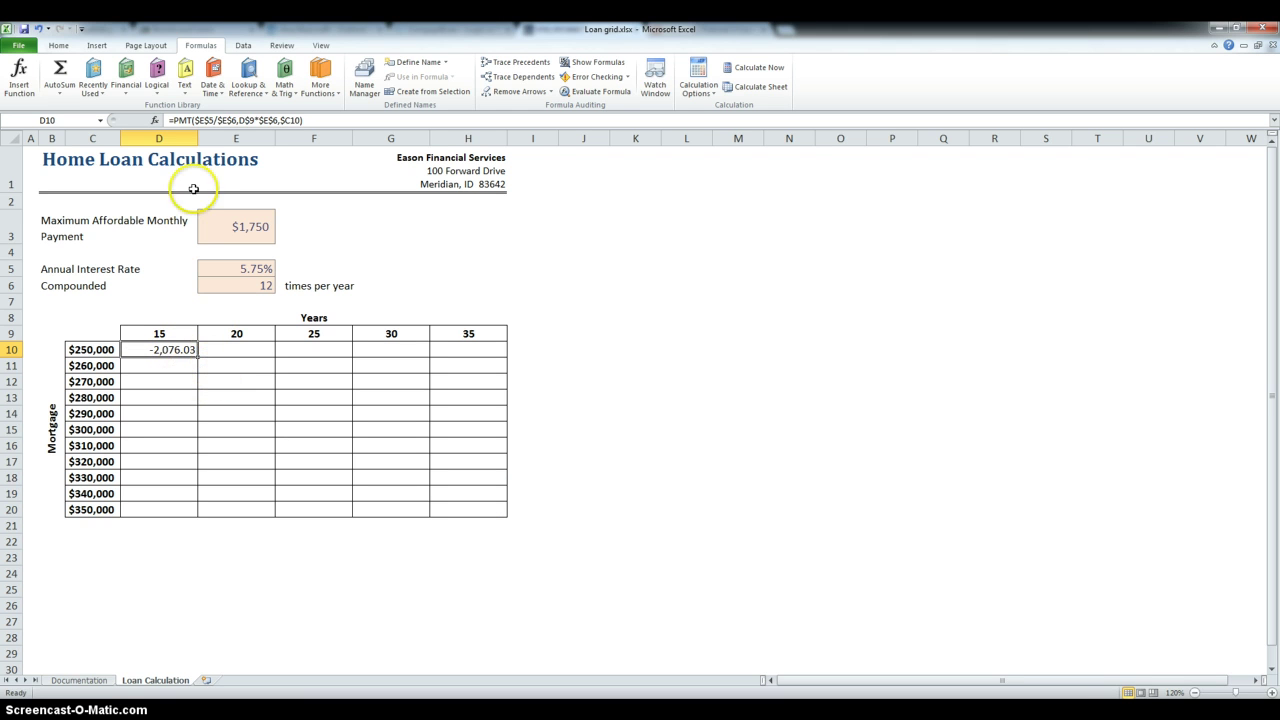
- Add a minus sign before PMT in D10's formula and copy the formula throughout D10:H20
left_click(175, 120)
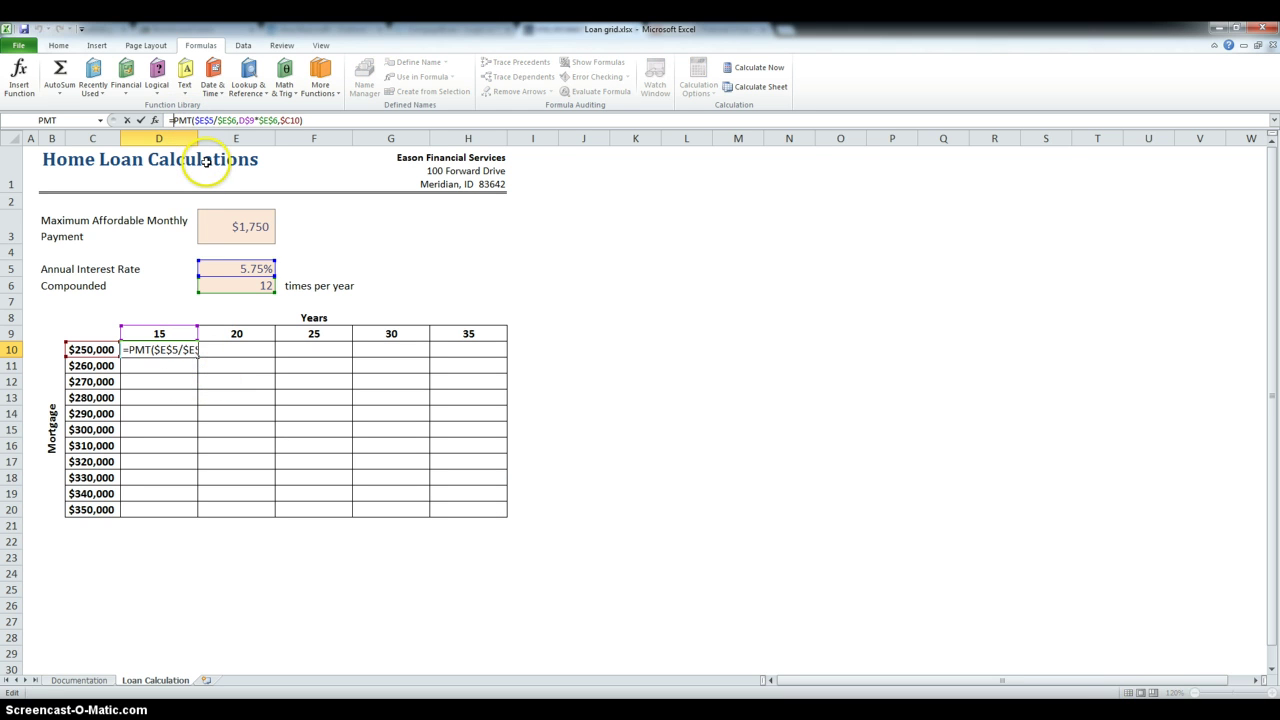
type("-")
key("Return")
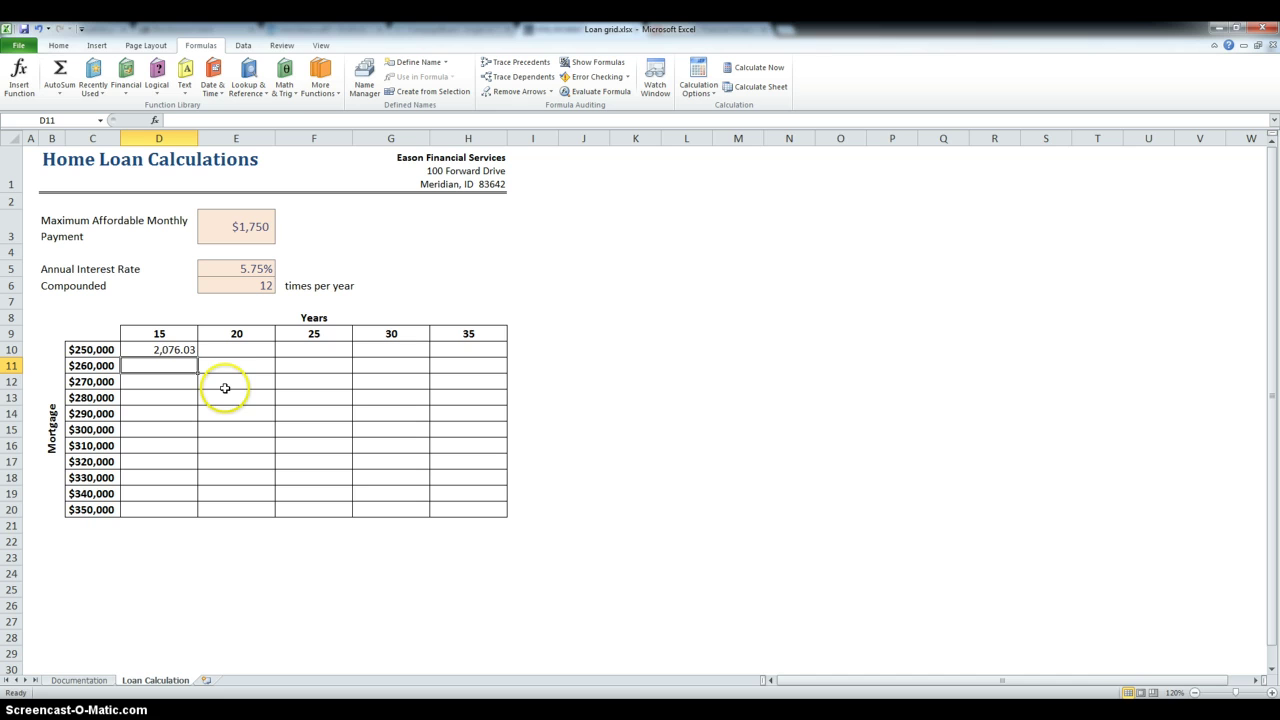
left_click(178, 351)
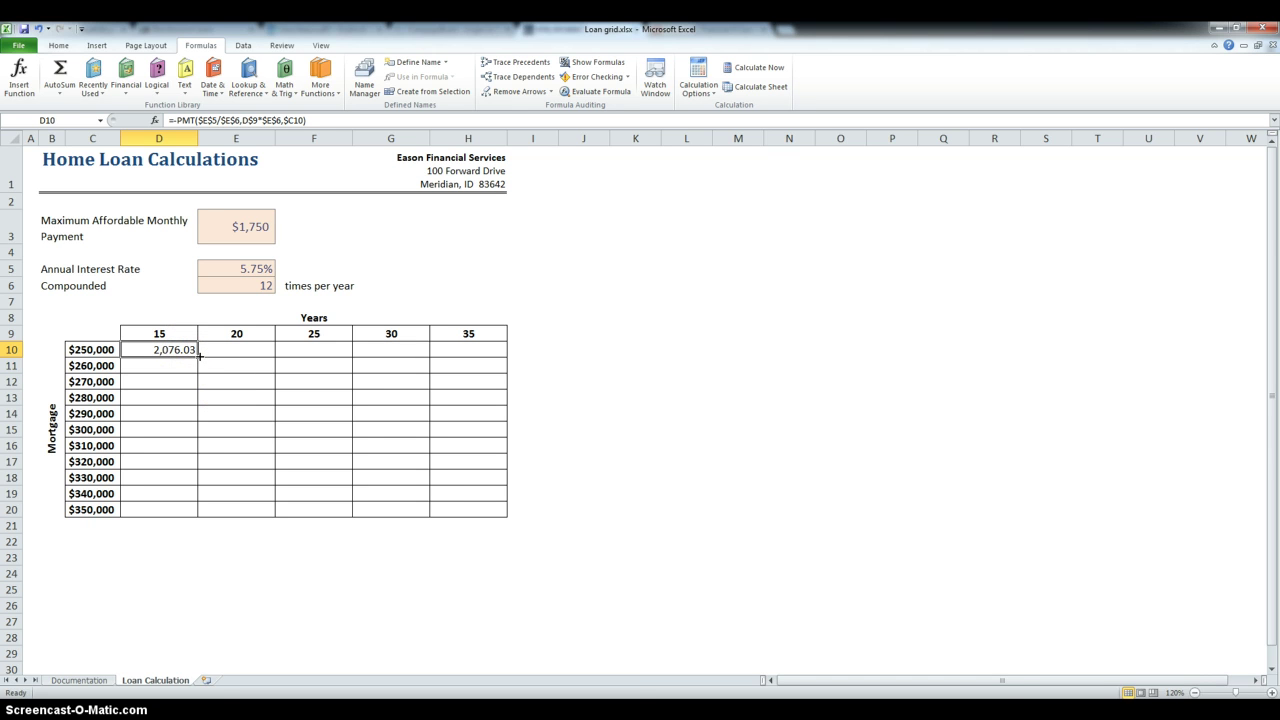
left_click_drag(199, 356, 505, 516)
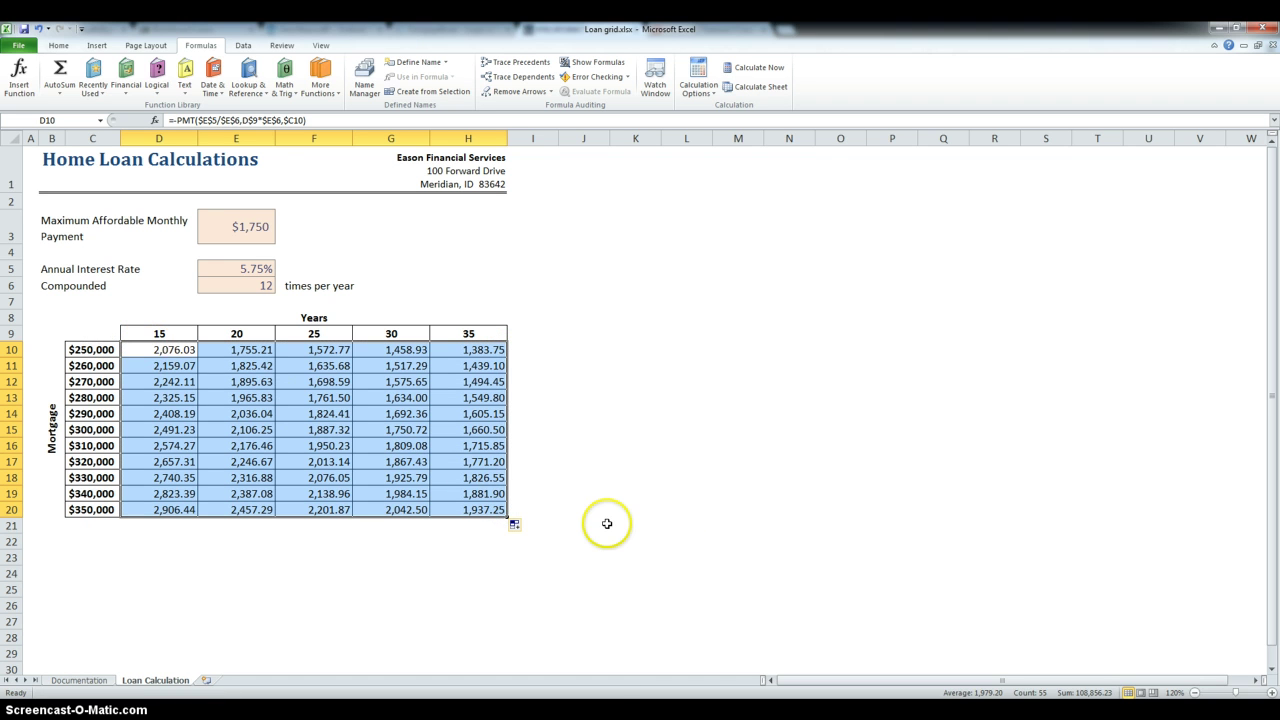
- Add a Greater Than highlight rule to D10:H20 comparing with =$E$3, using Light Red Fill with Dark Red Text
left_click(58, 46)
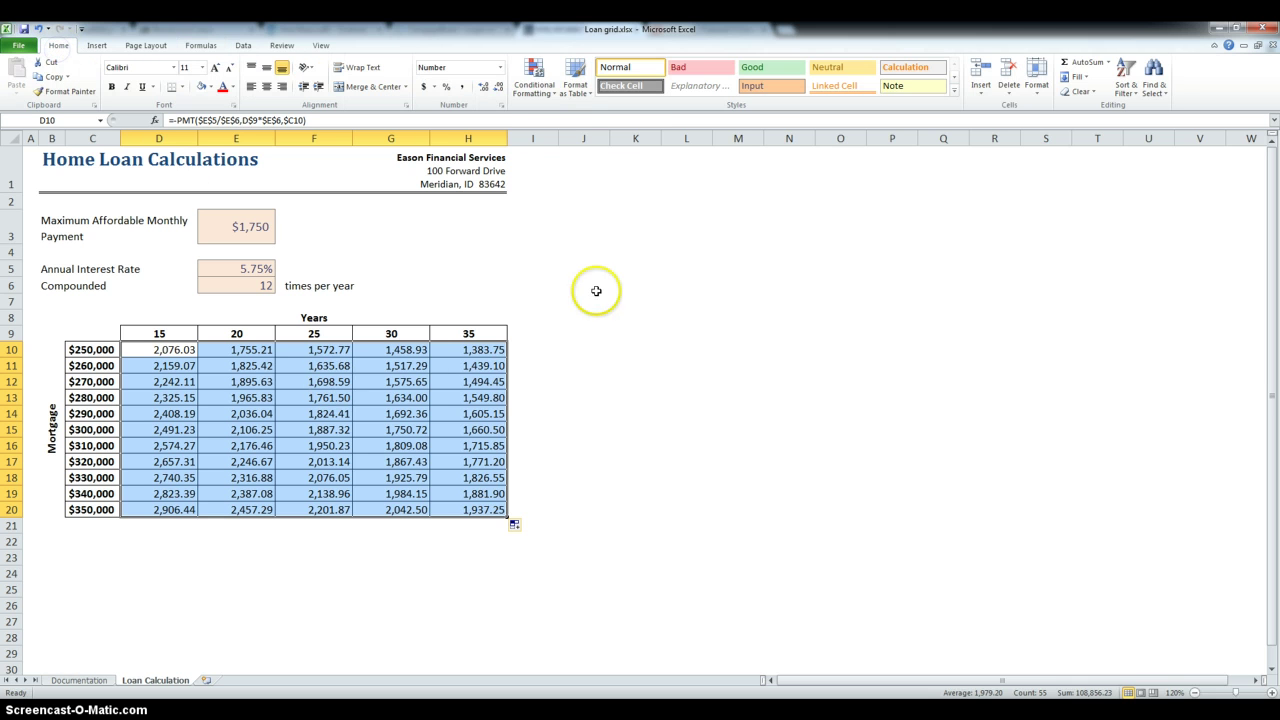
left_click(533, 80)
left_click(565, 115)
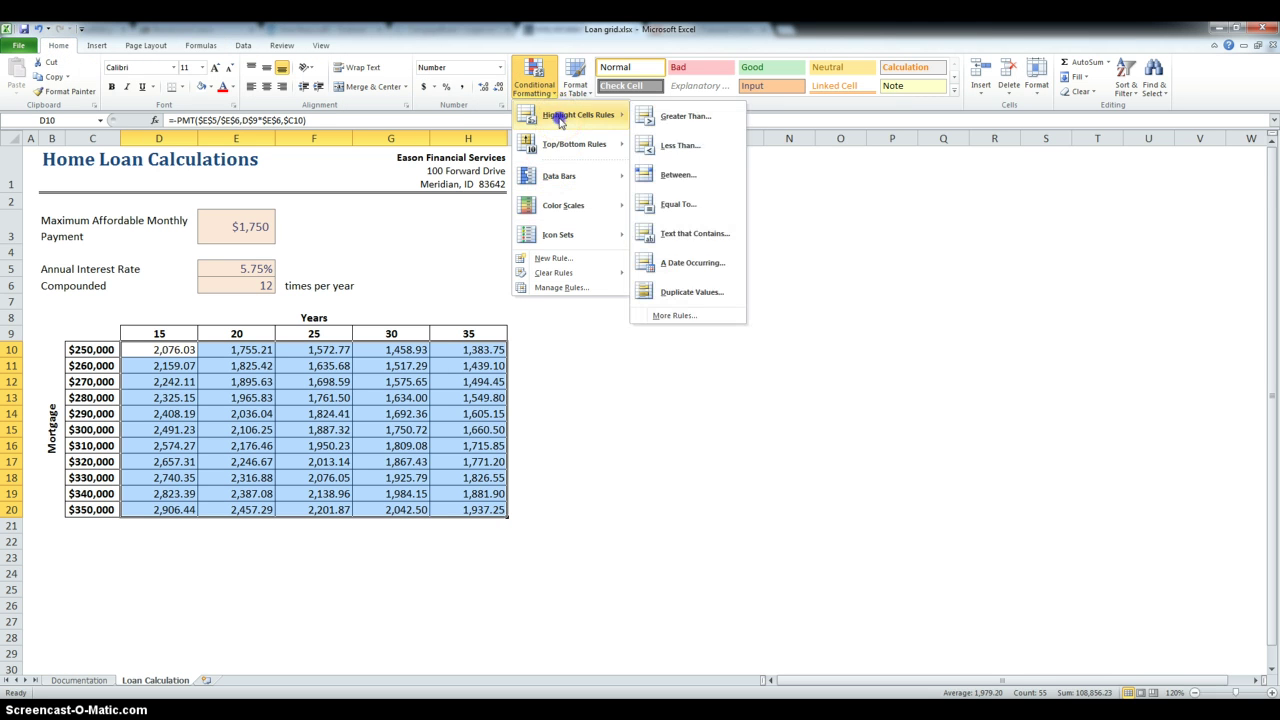
left_click(669, 118)
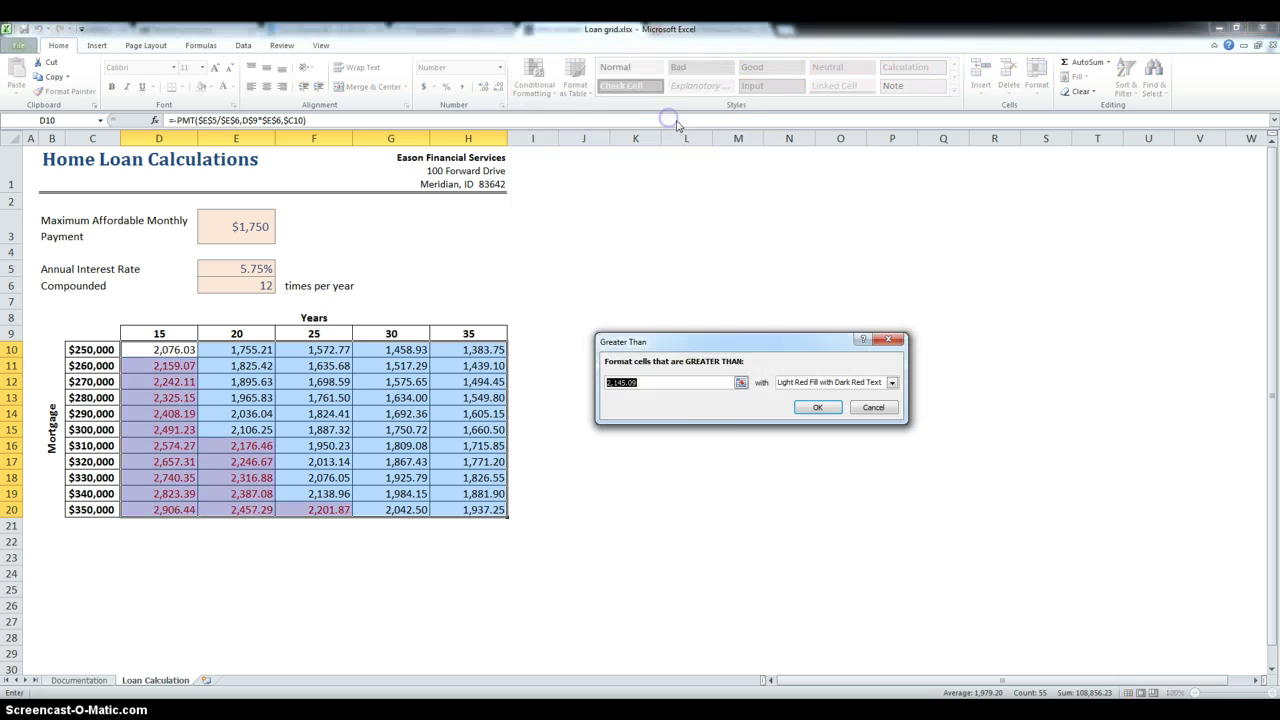
left_click(247, 232)
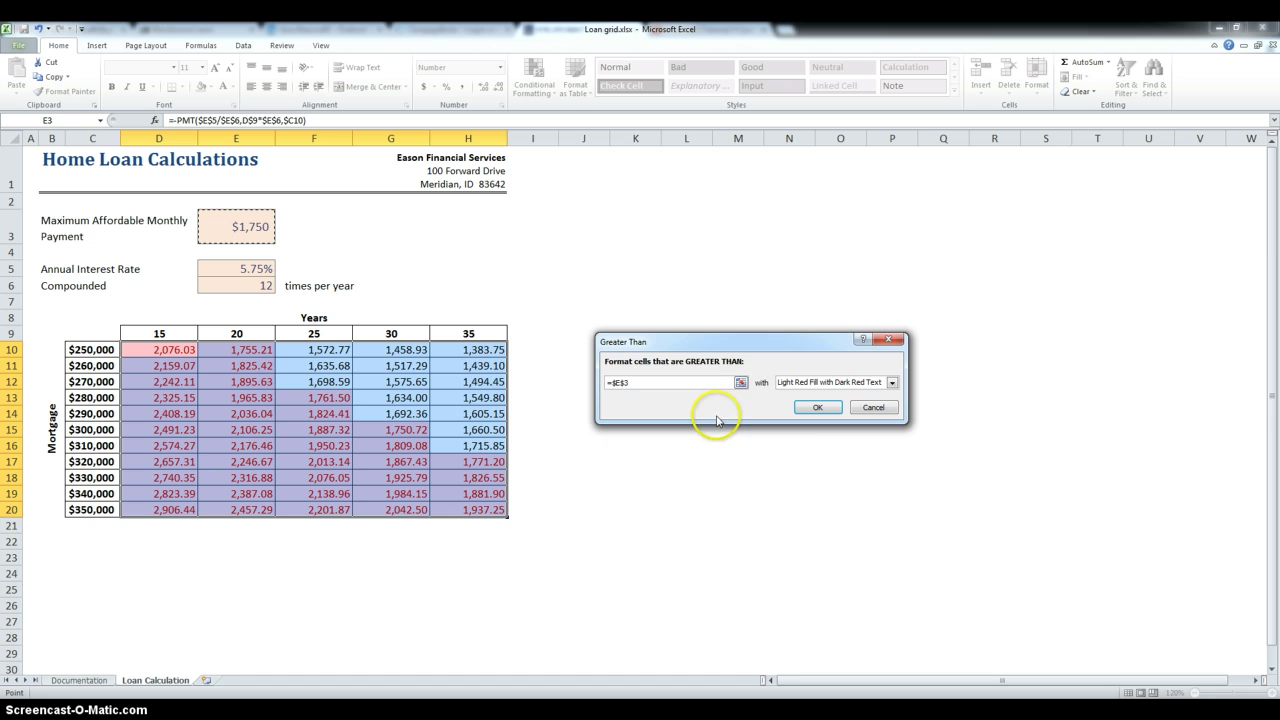
left_click(869, 383)
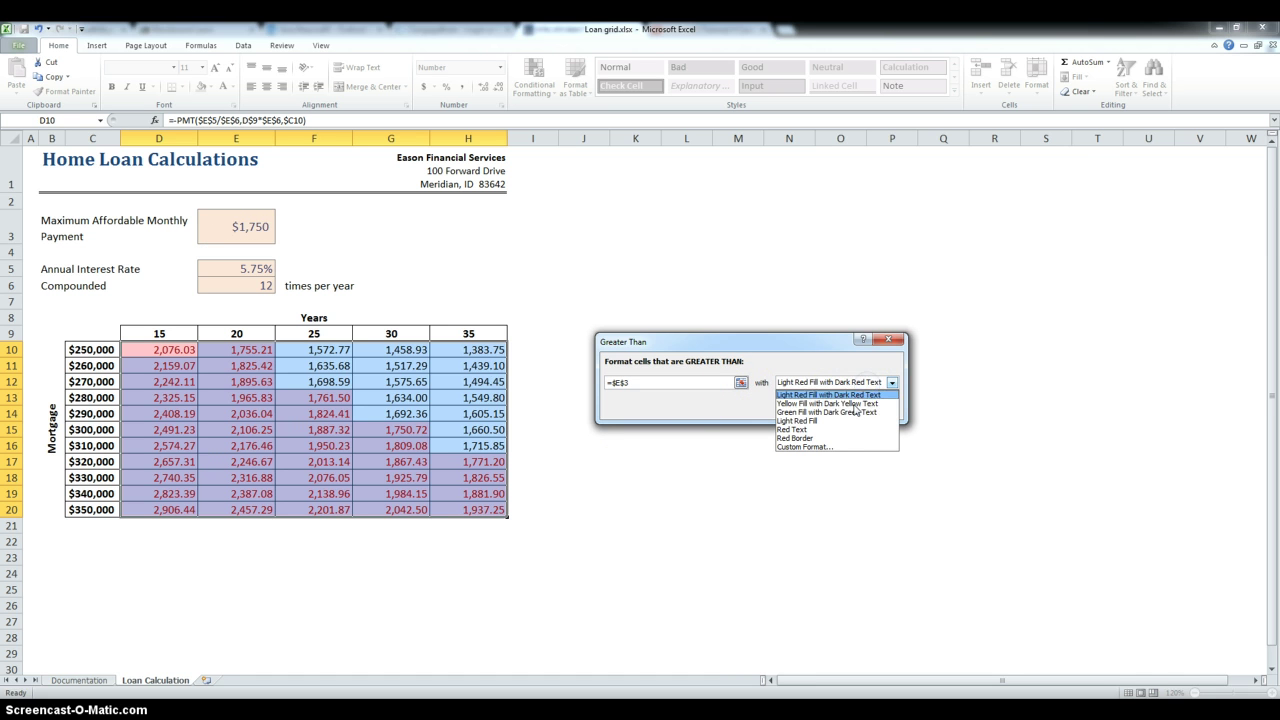
left_click(860, 397)
left_click(862, 397)
left_click(826, 406)
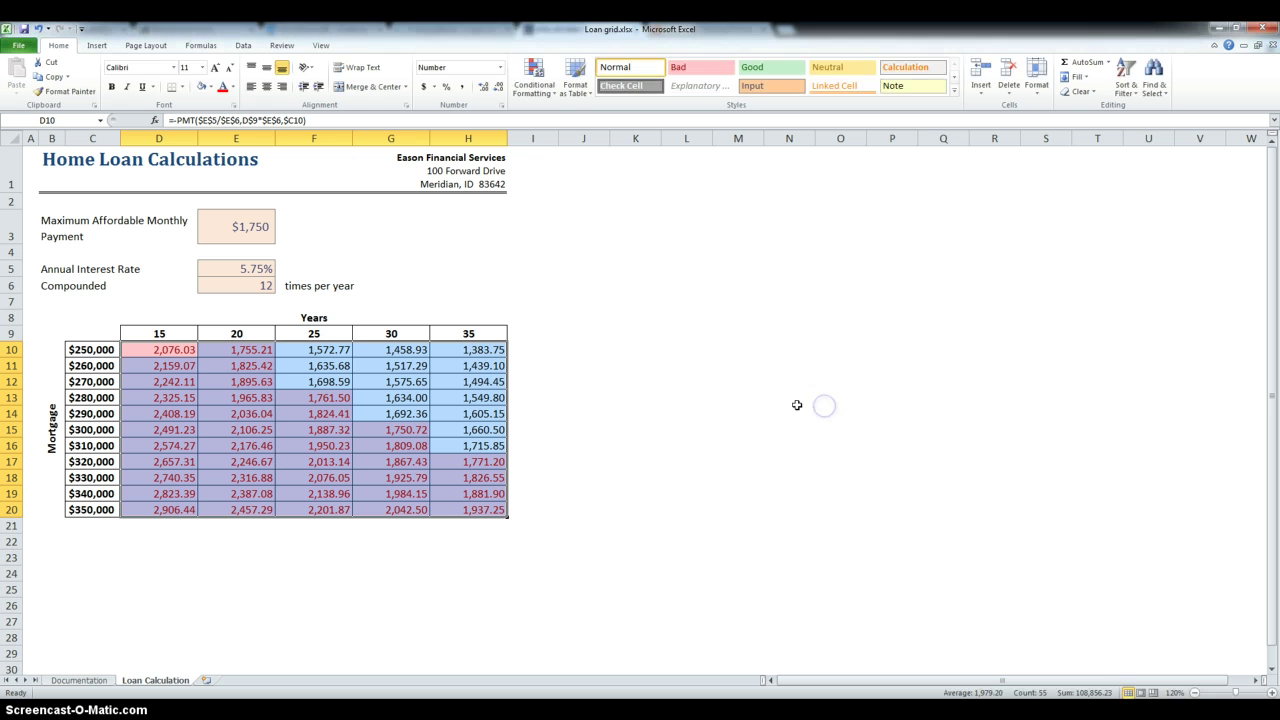
- Add a Less Than highlight rule to D10:H20 comparing with =$E$3, using Green Fill with Dark Green Text
left_click(533, 80)
left_click(565, 116)
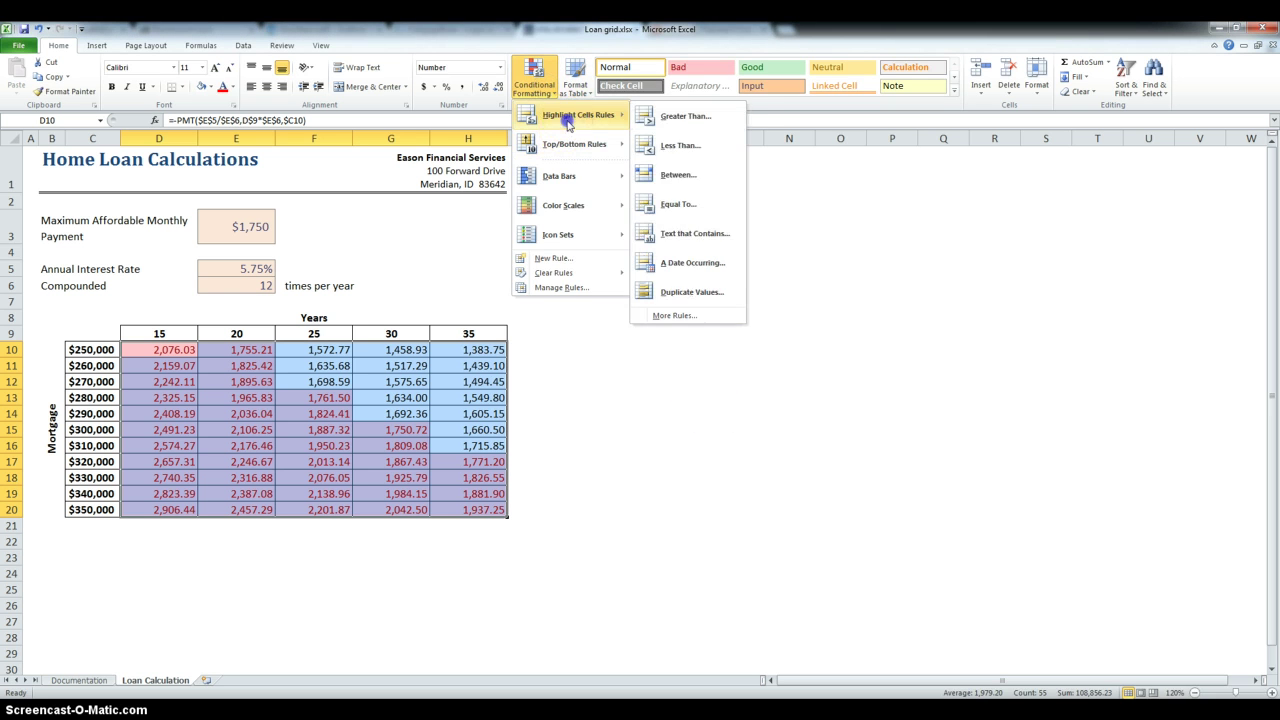
left_click(678, 145)
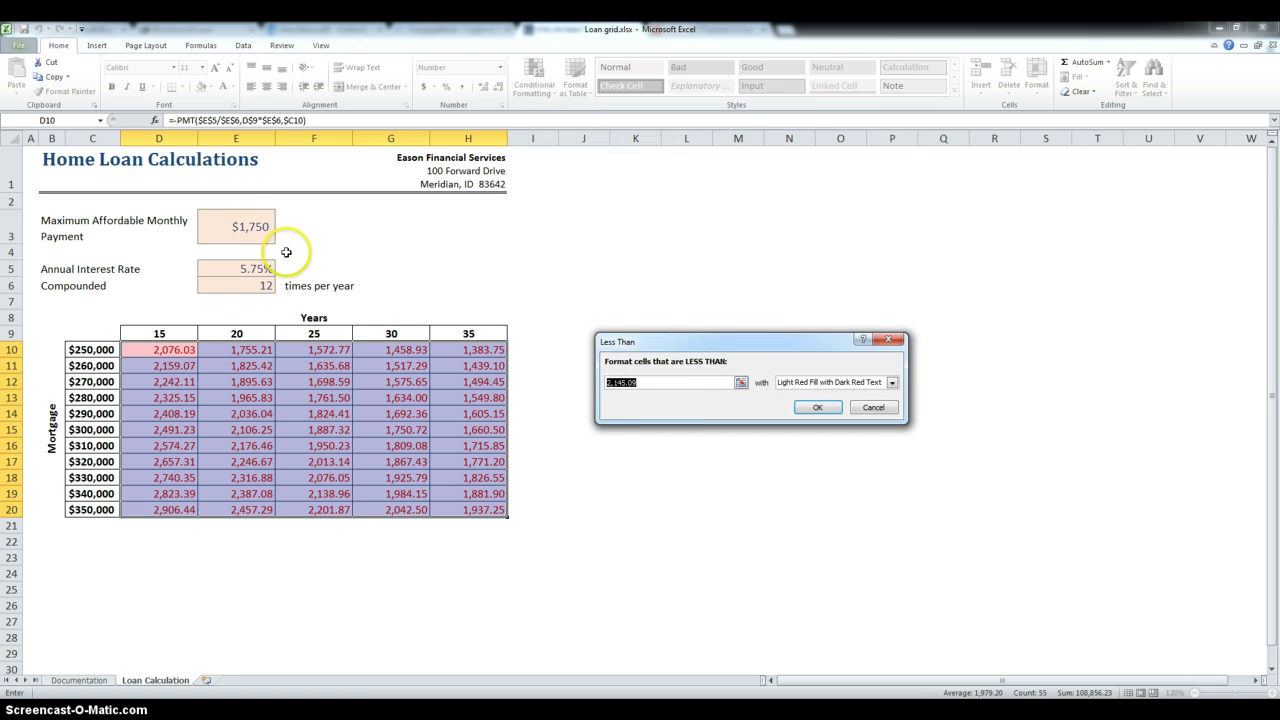
left_click(240, 228)
left_click(826, 384)
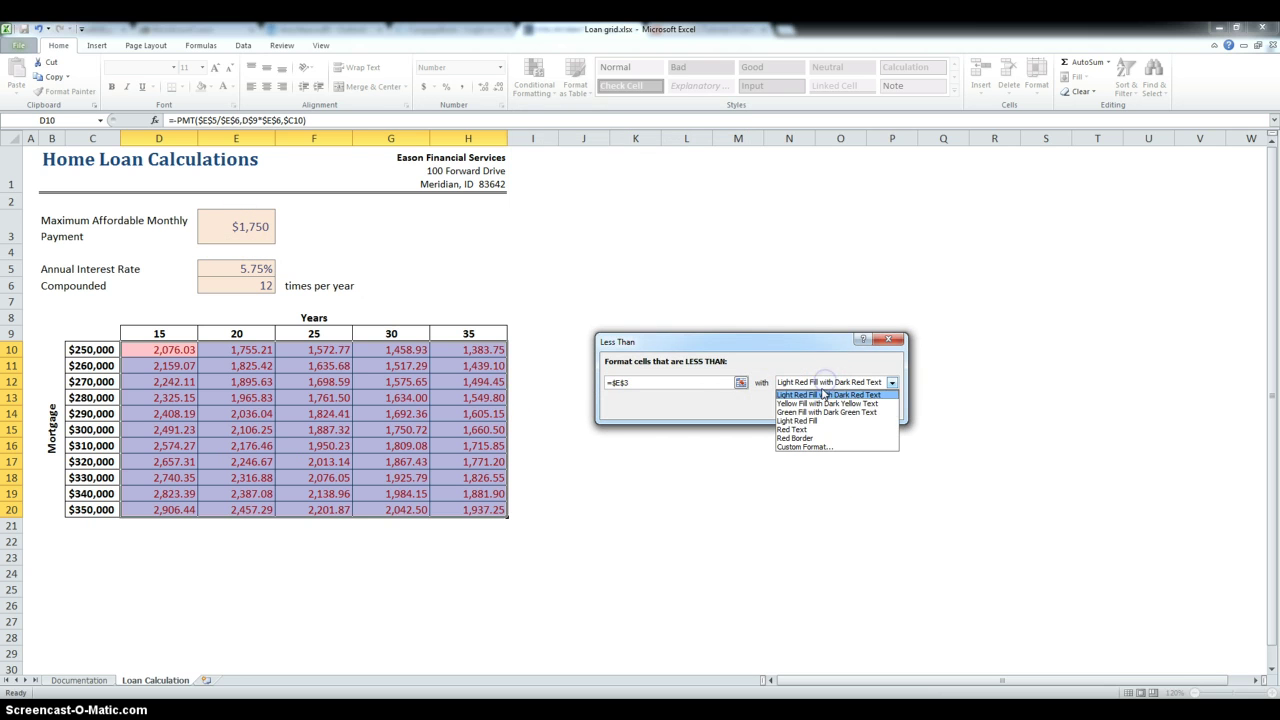
left_click(818, 412)
left_click(820, 403)
left_click(581, 479)
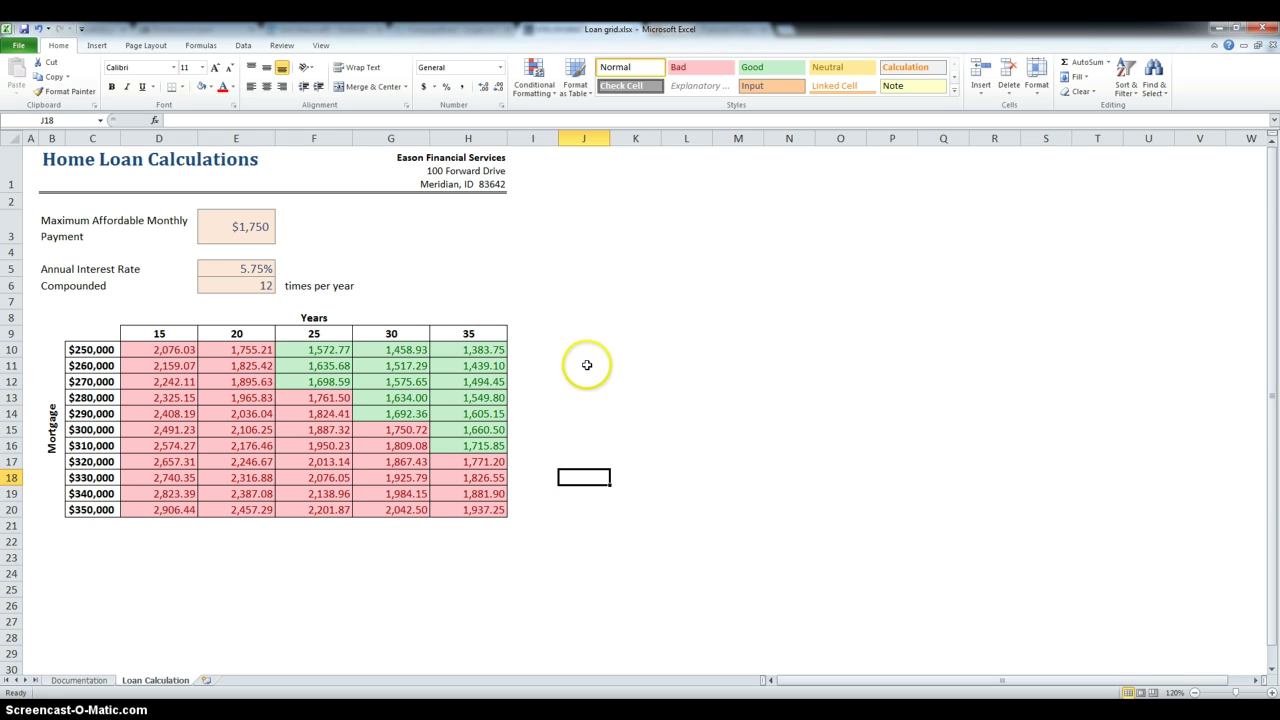
- Set the maximum affordable monthly payment in E3 to 1800
left_click(256, 229)
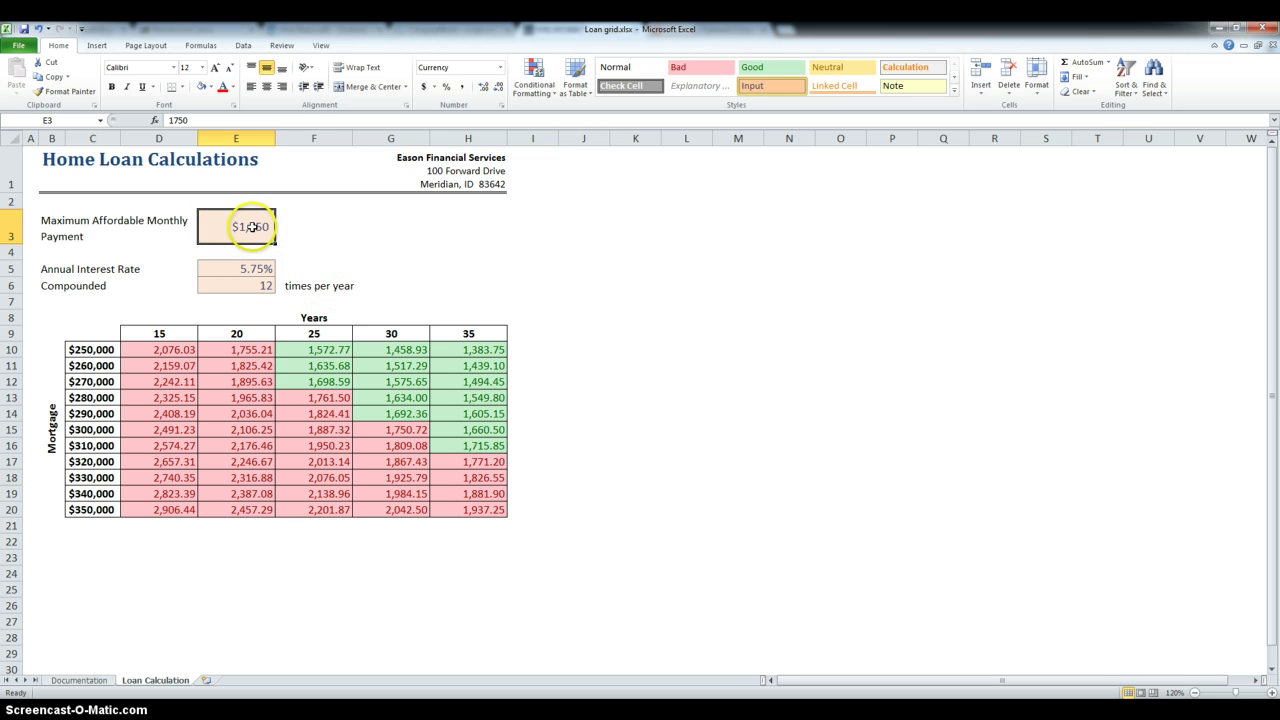
left_click(254, 229)
double_click(257, 228)
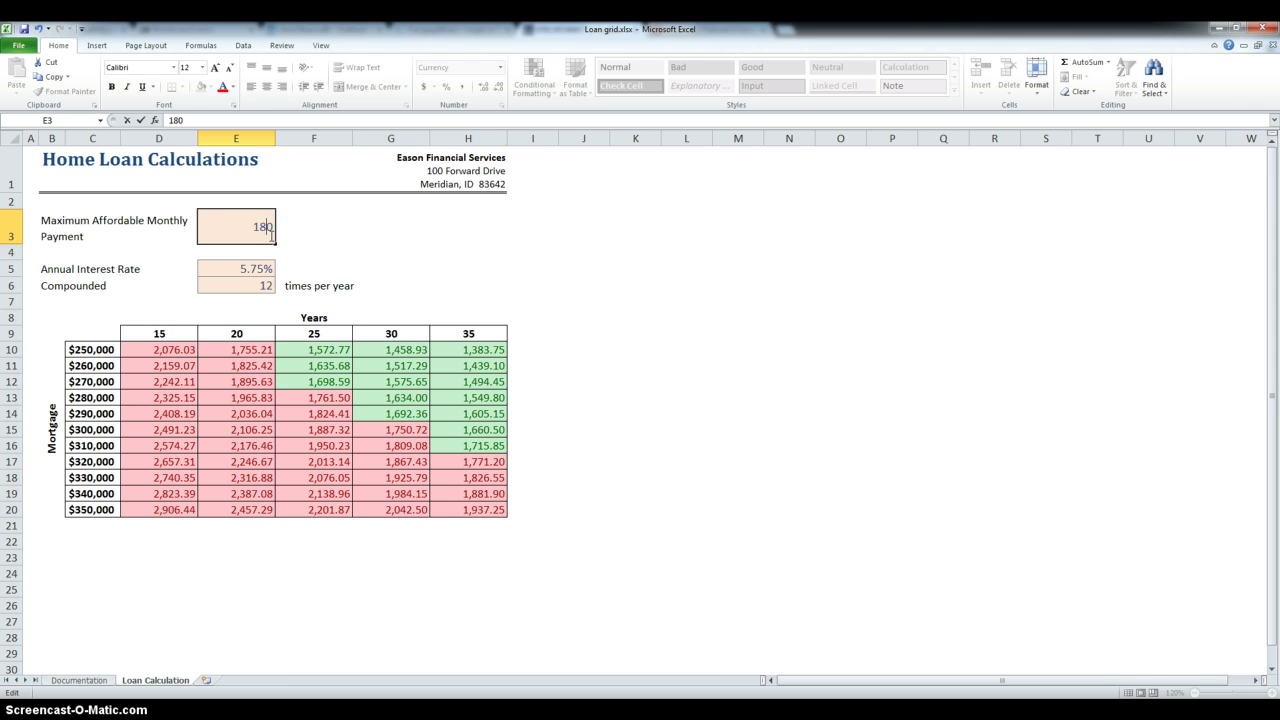
type("1800")
key("Return")
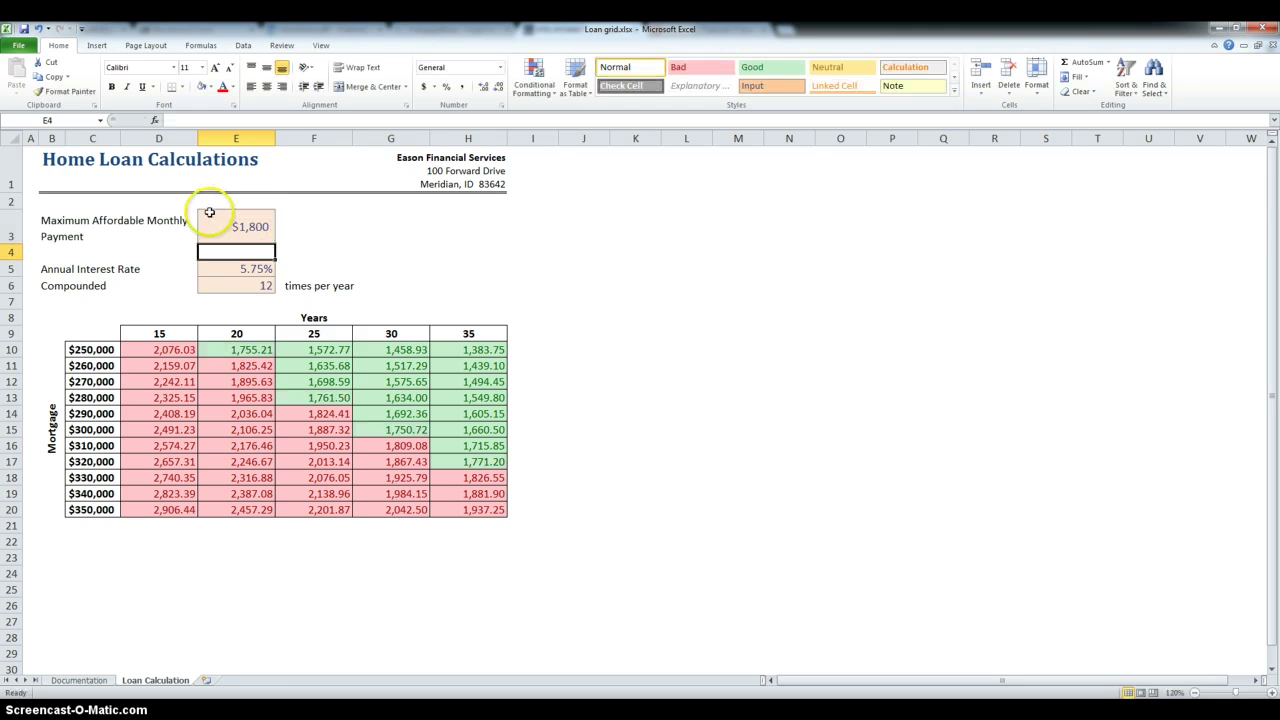